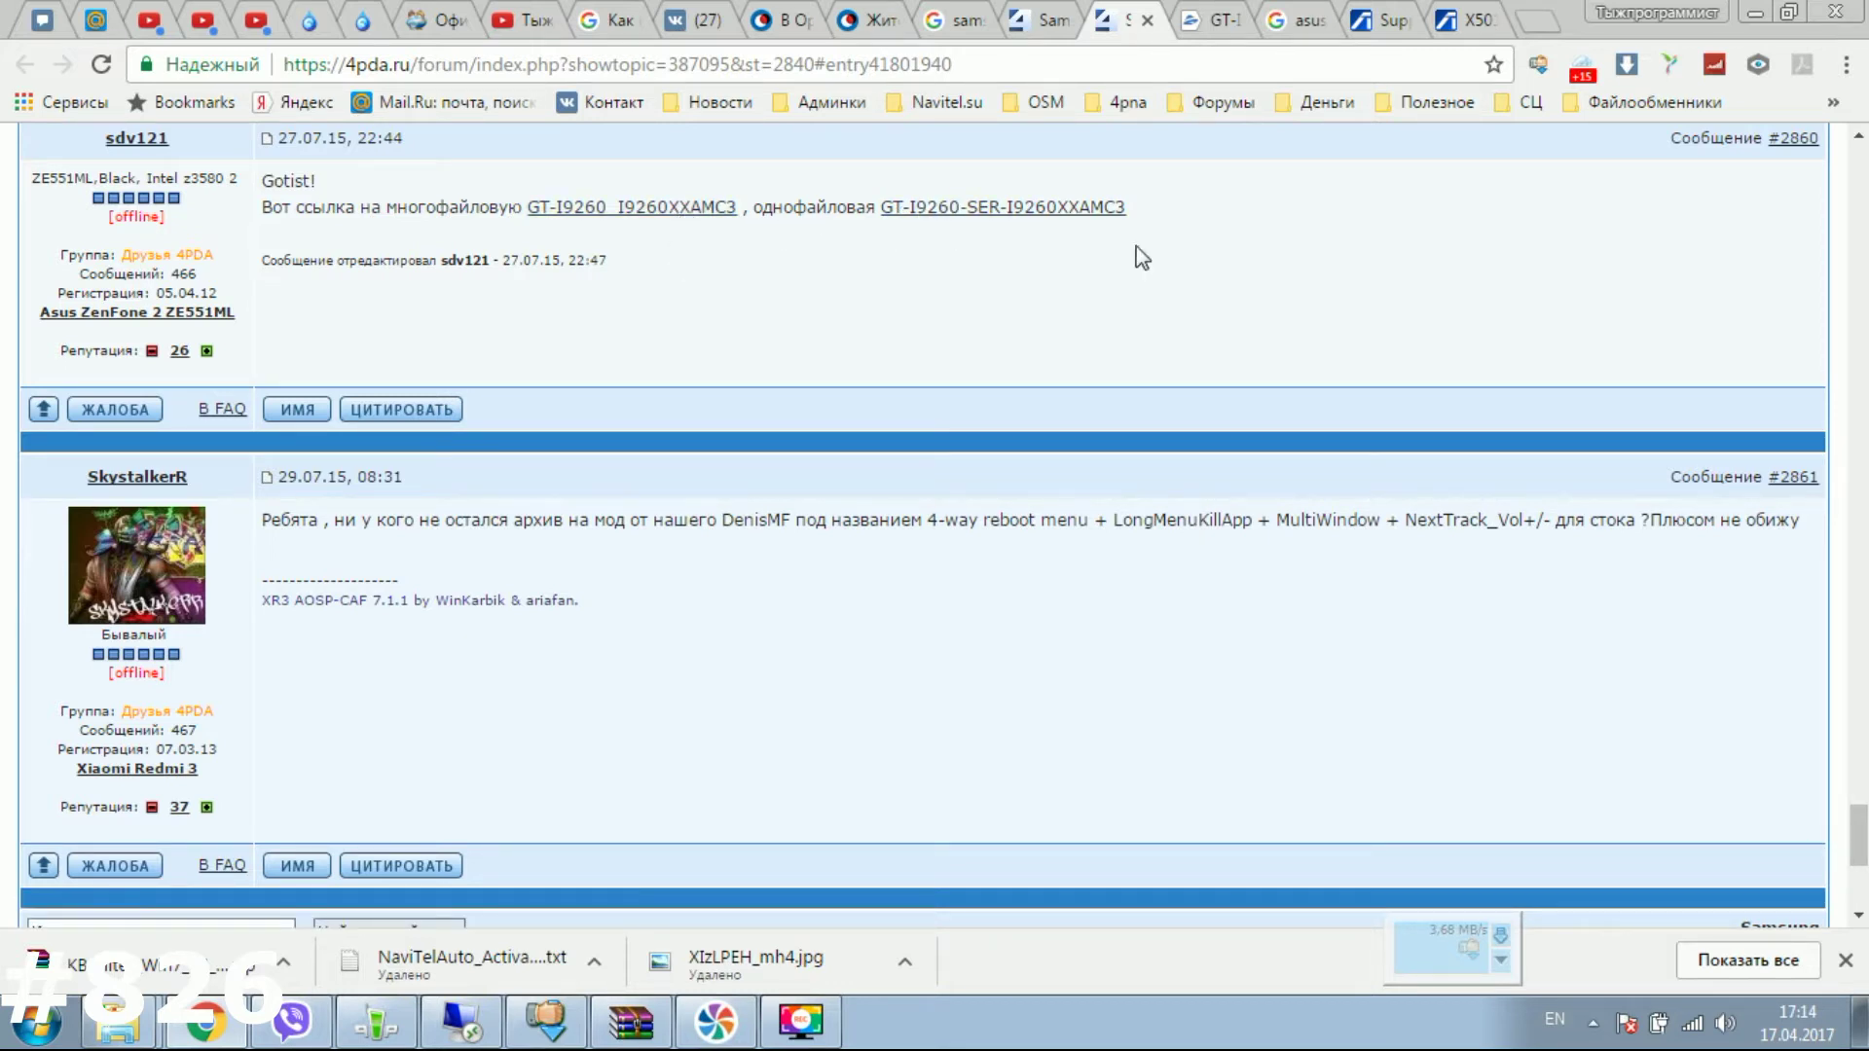
Switch to WinRAR to examine the files inside GT-I9260_I9260XXAMC3.zip, and check the firmware links in the browser's forum post.
click(1755, 18)
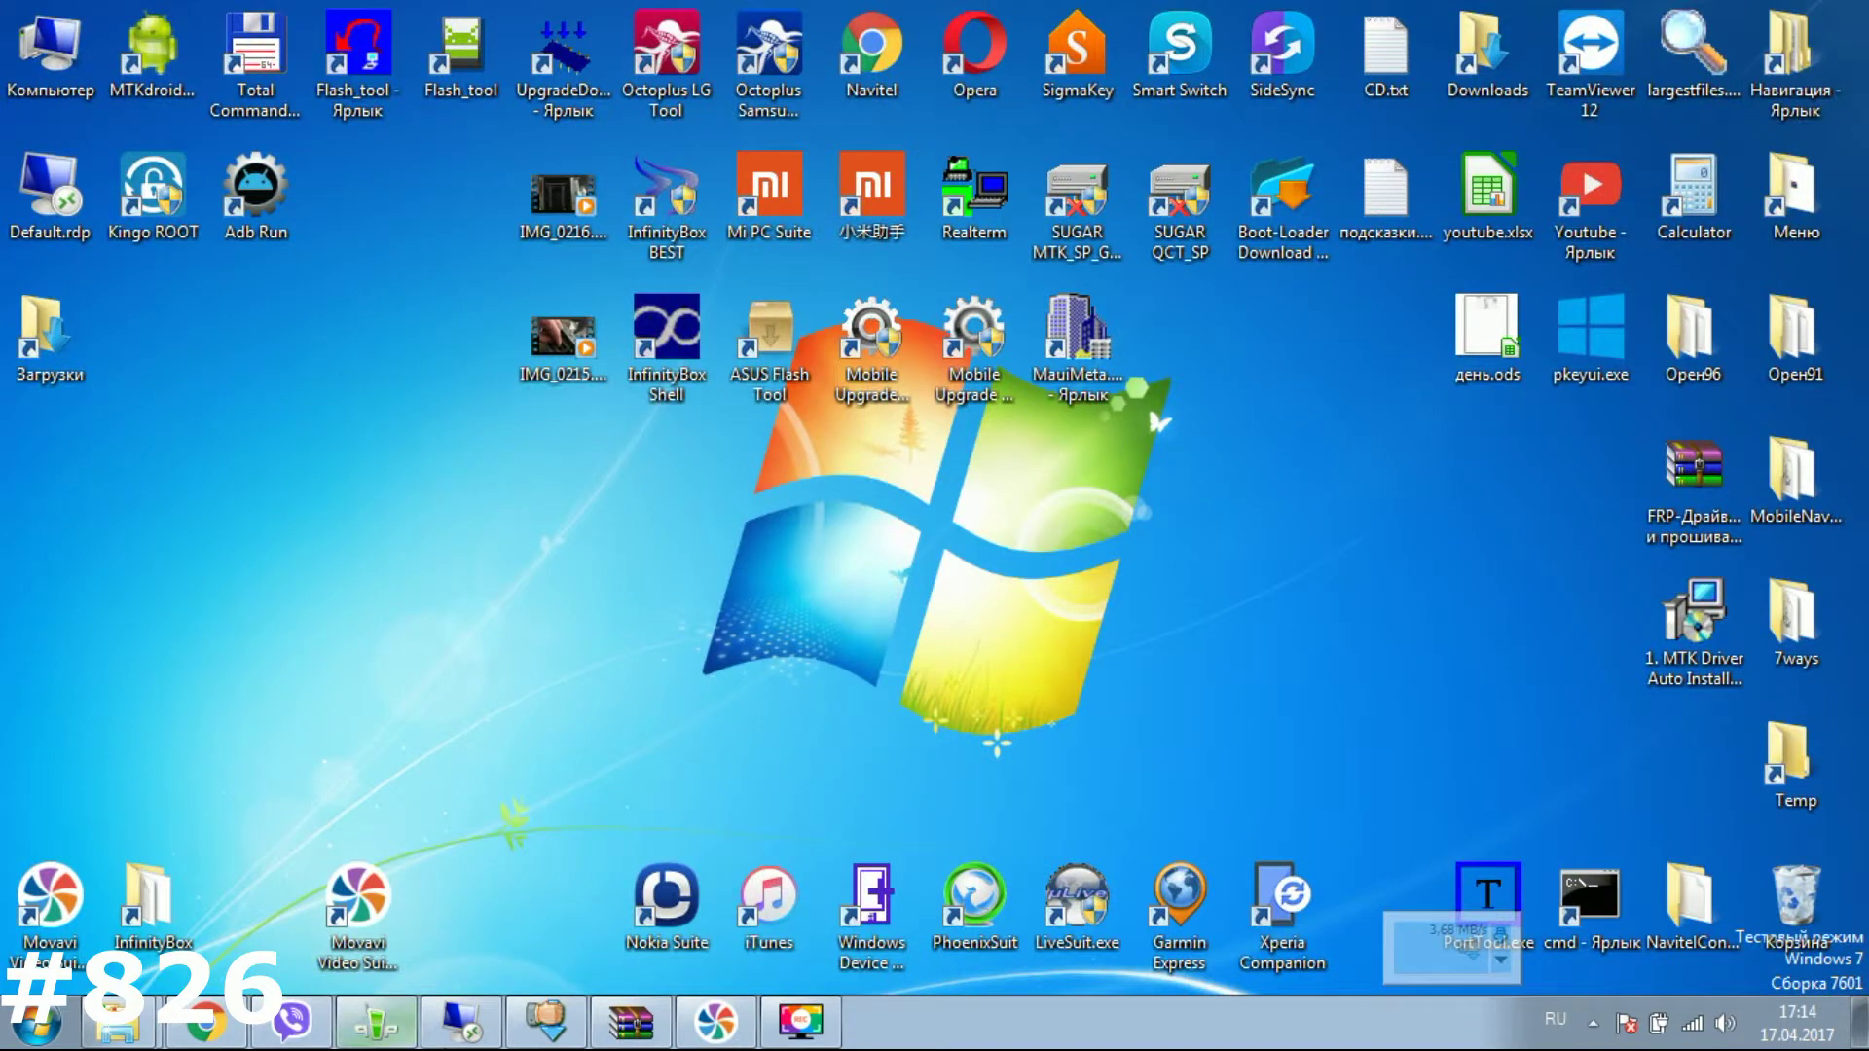
click(670, 1024)
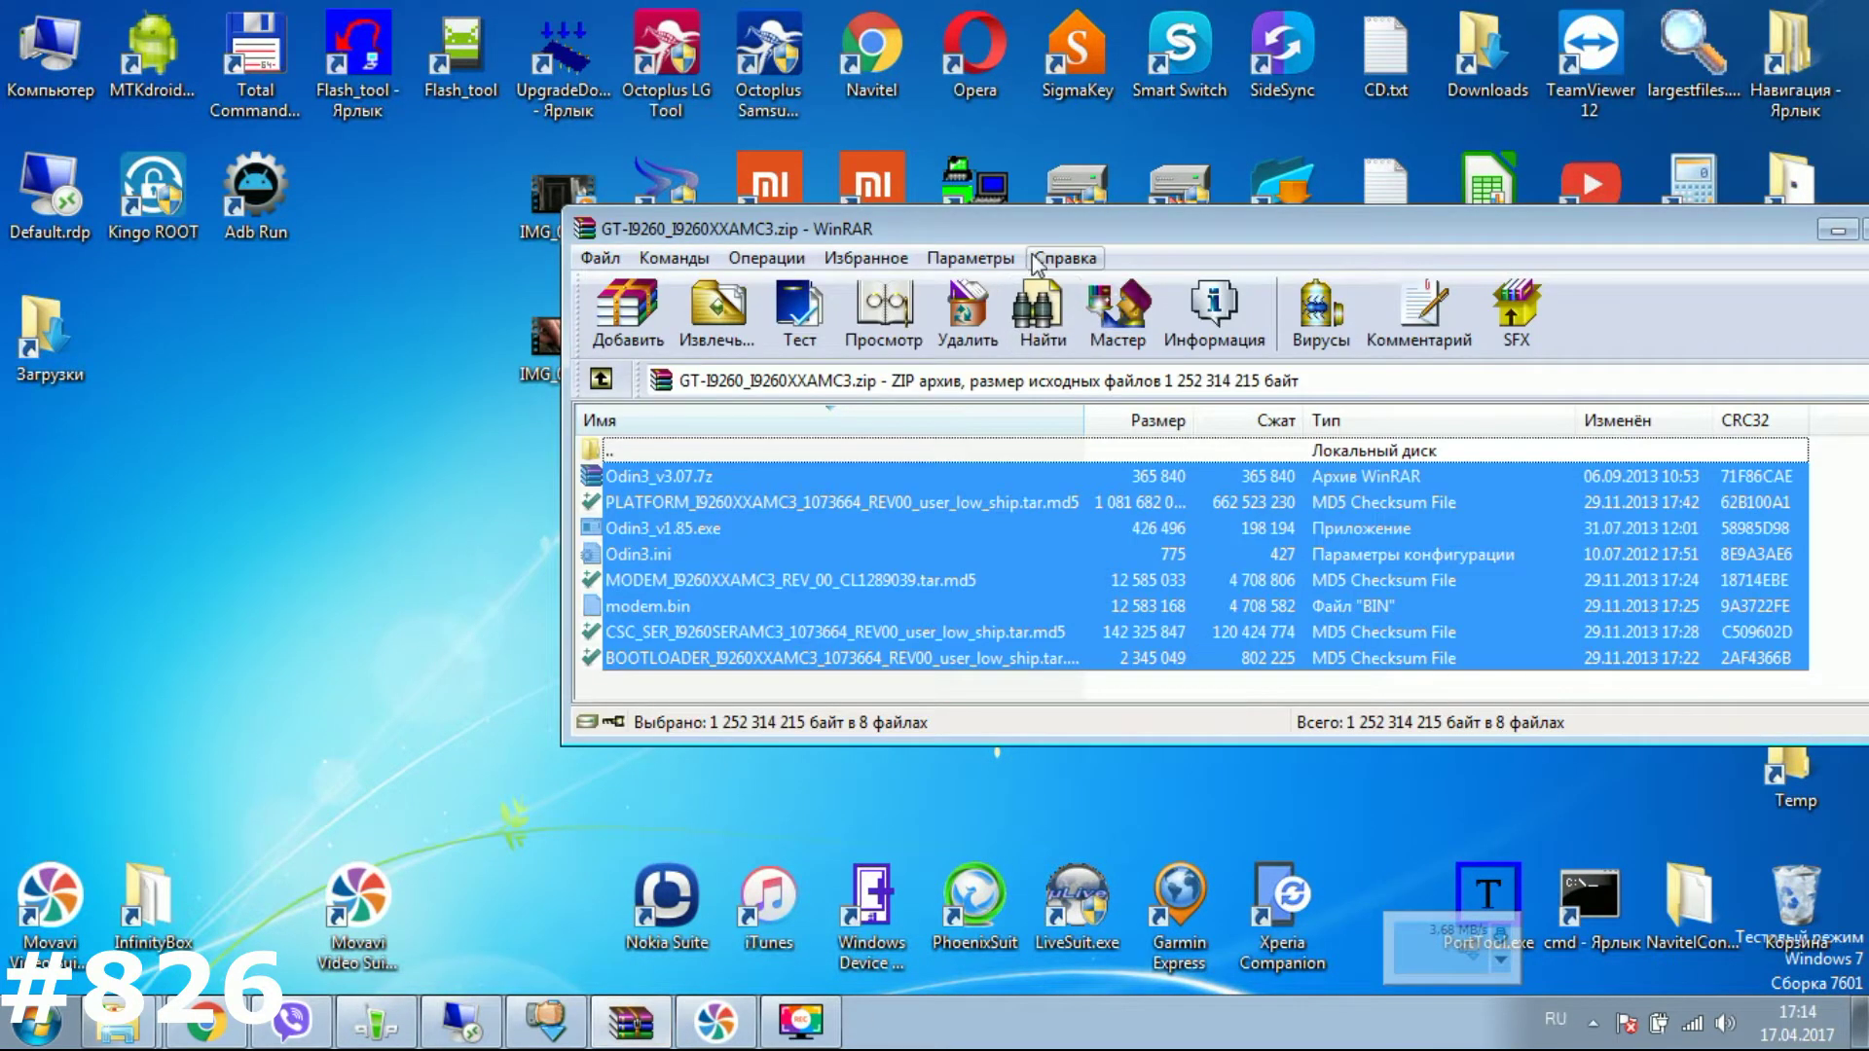
double_click(1056, 237)
click(160, 342)
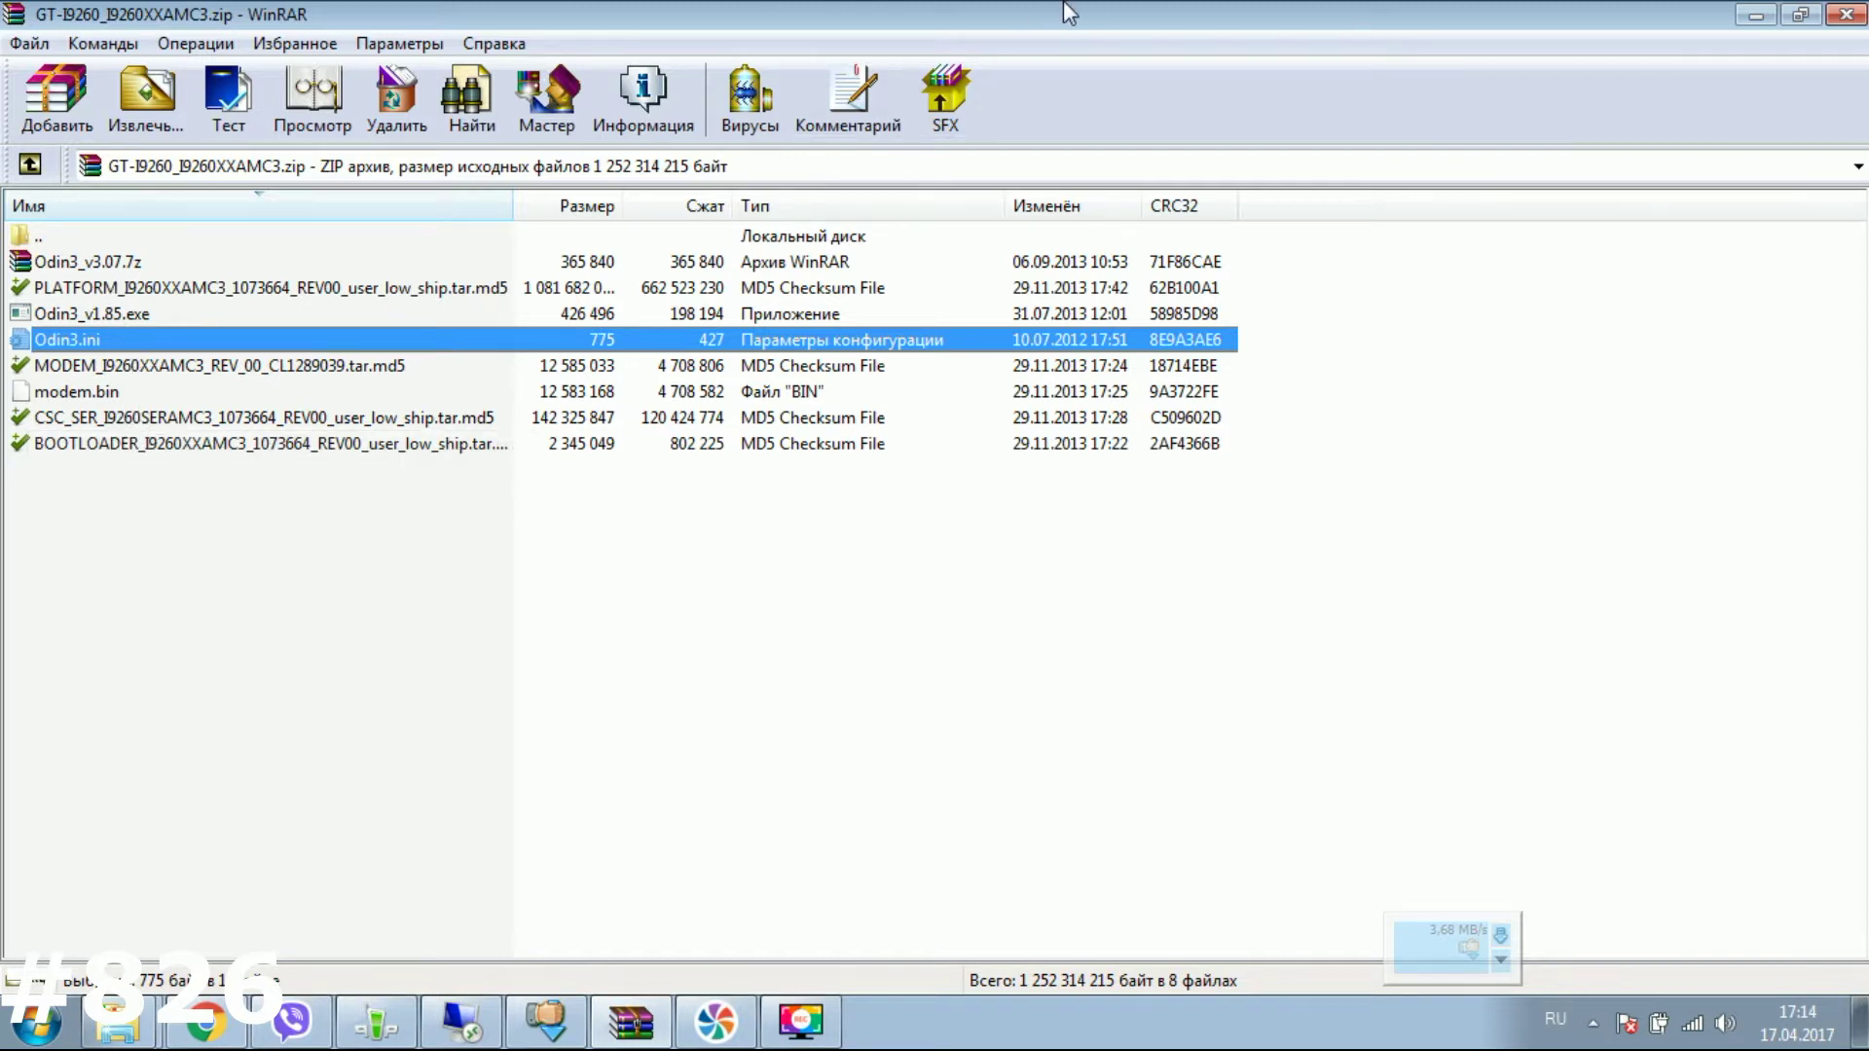
double_click(1061, 14)
click(206, 1022)
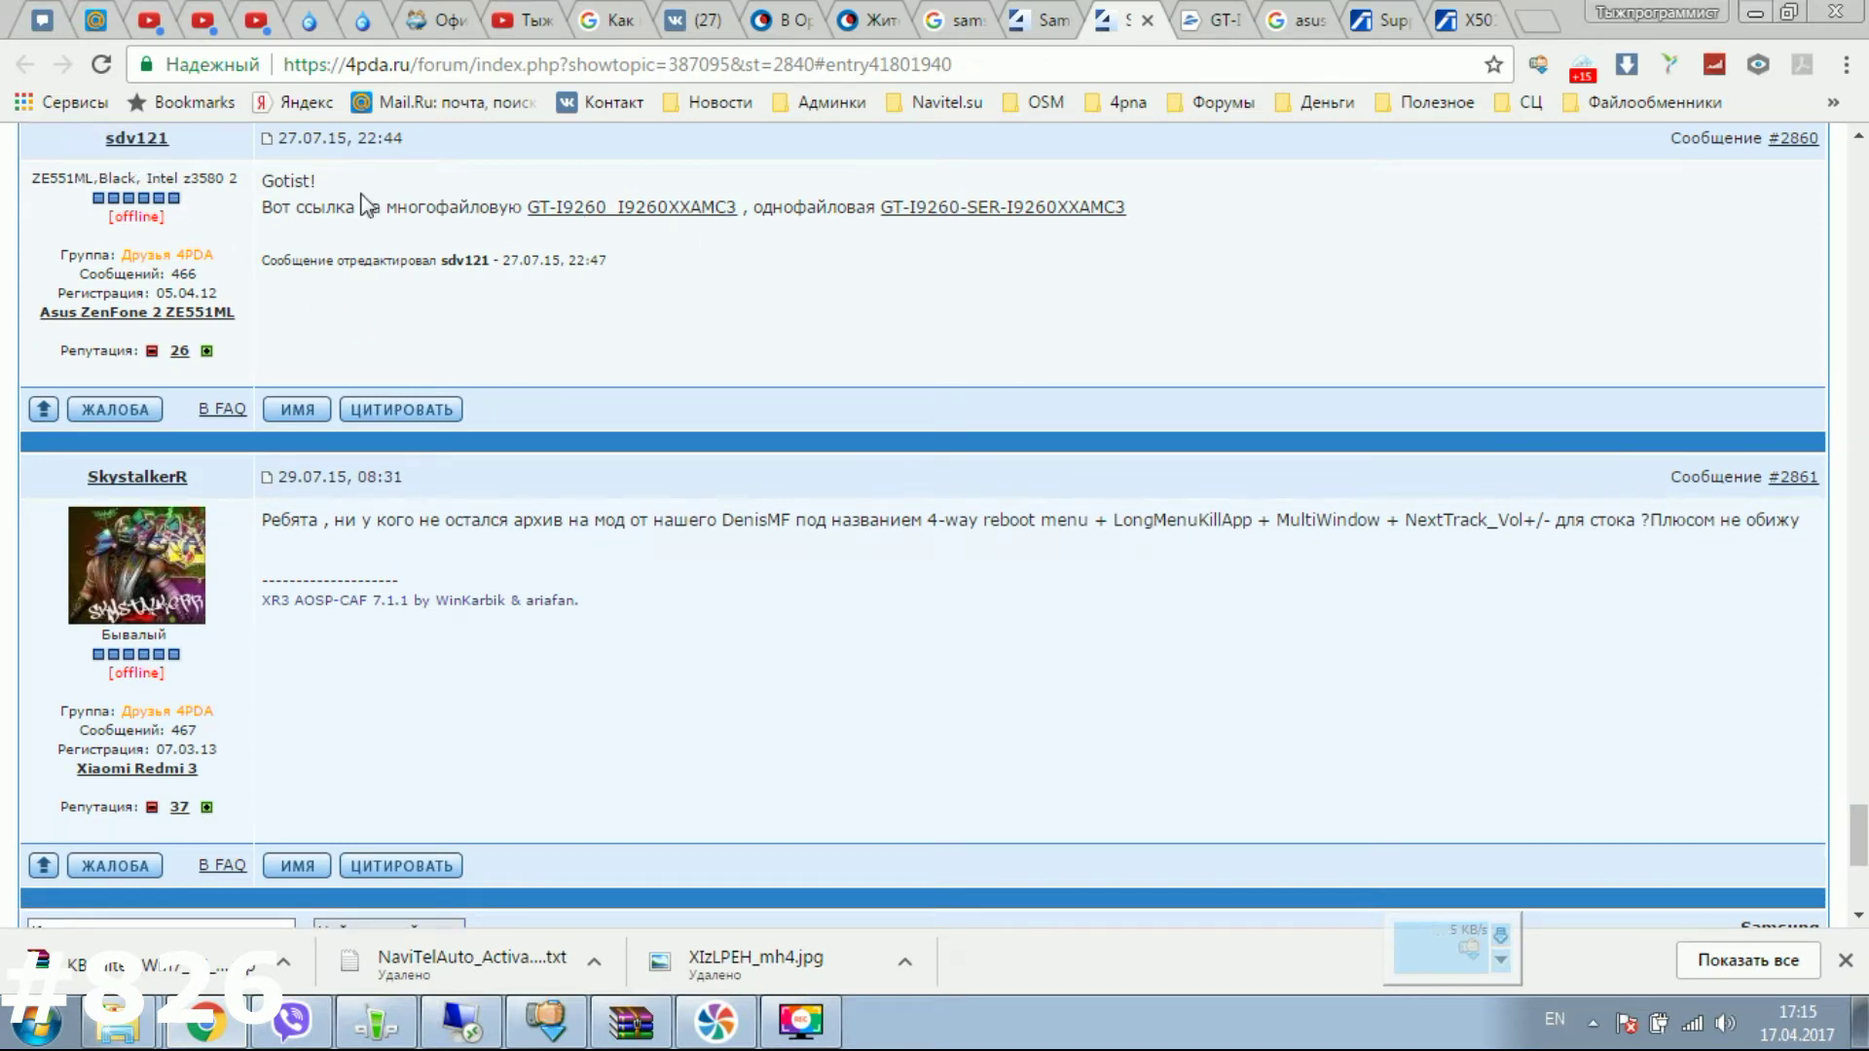
click(1755, 13)
Open folder 3 on local disk C and delete all the old files and folders in it.
double_click(61, 61)
click(628, 242)
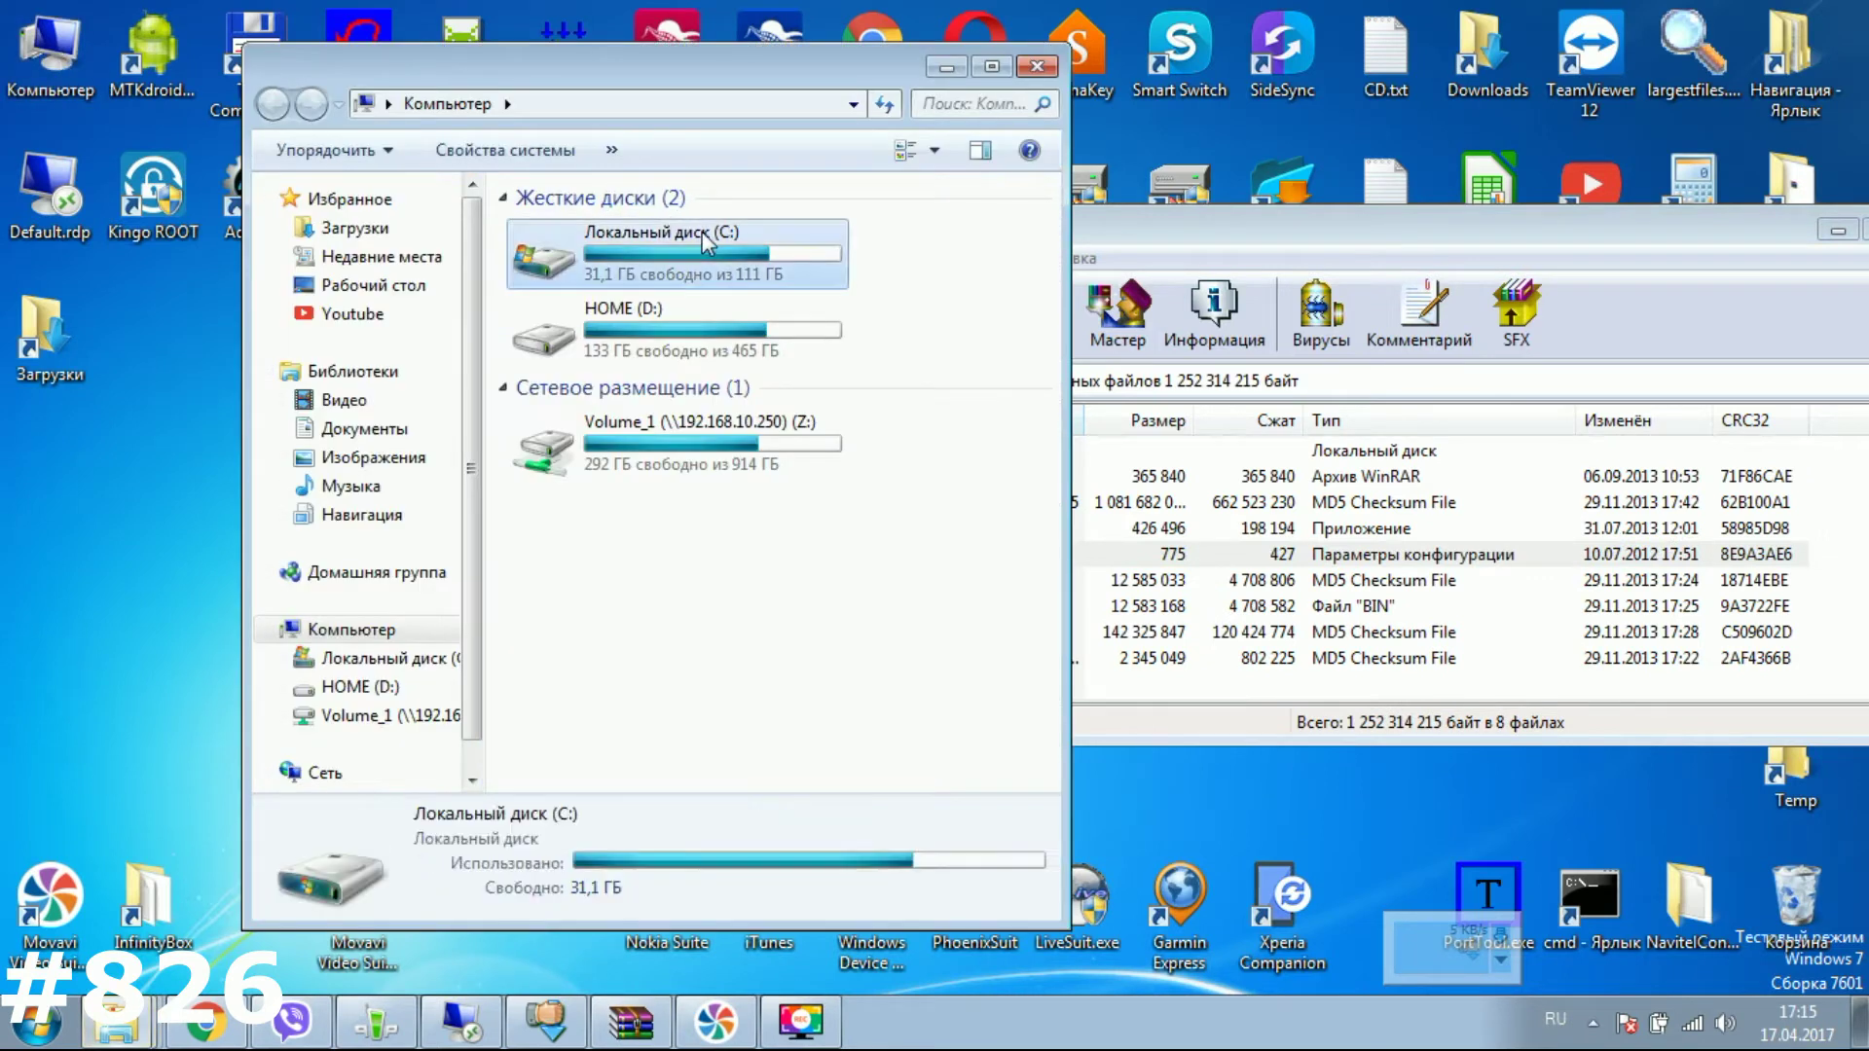
double_click(628, 242)
key(ctrl+a)
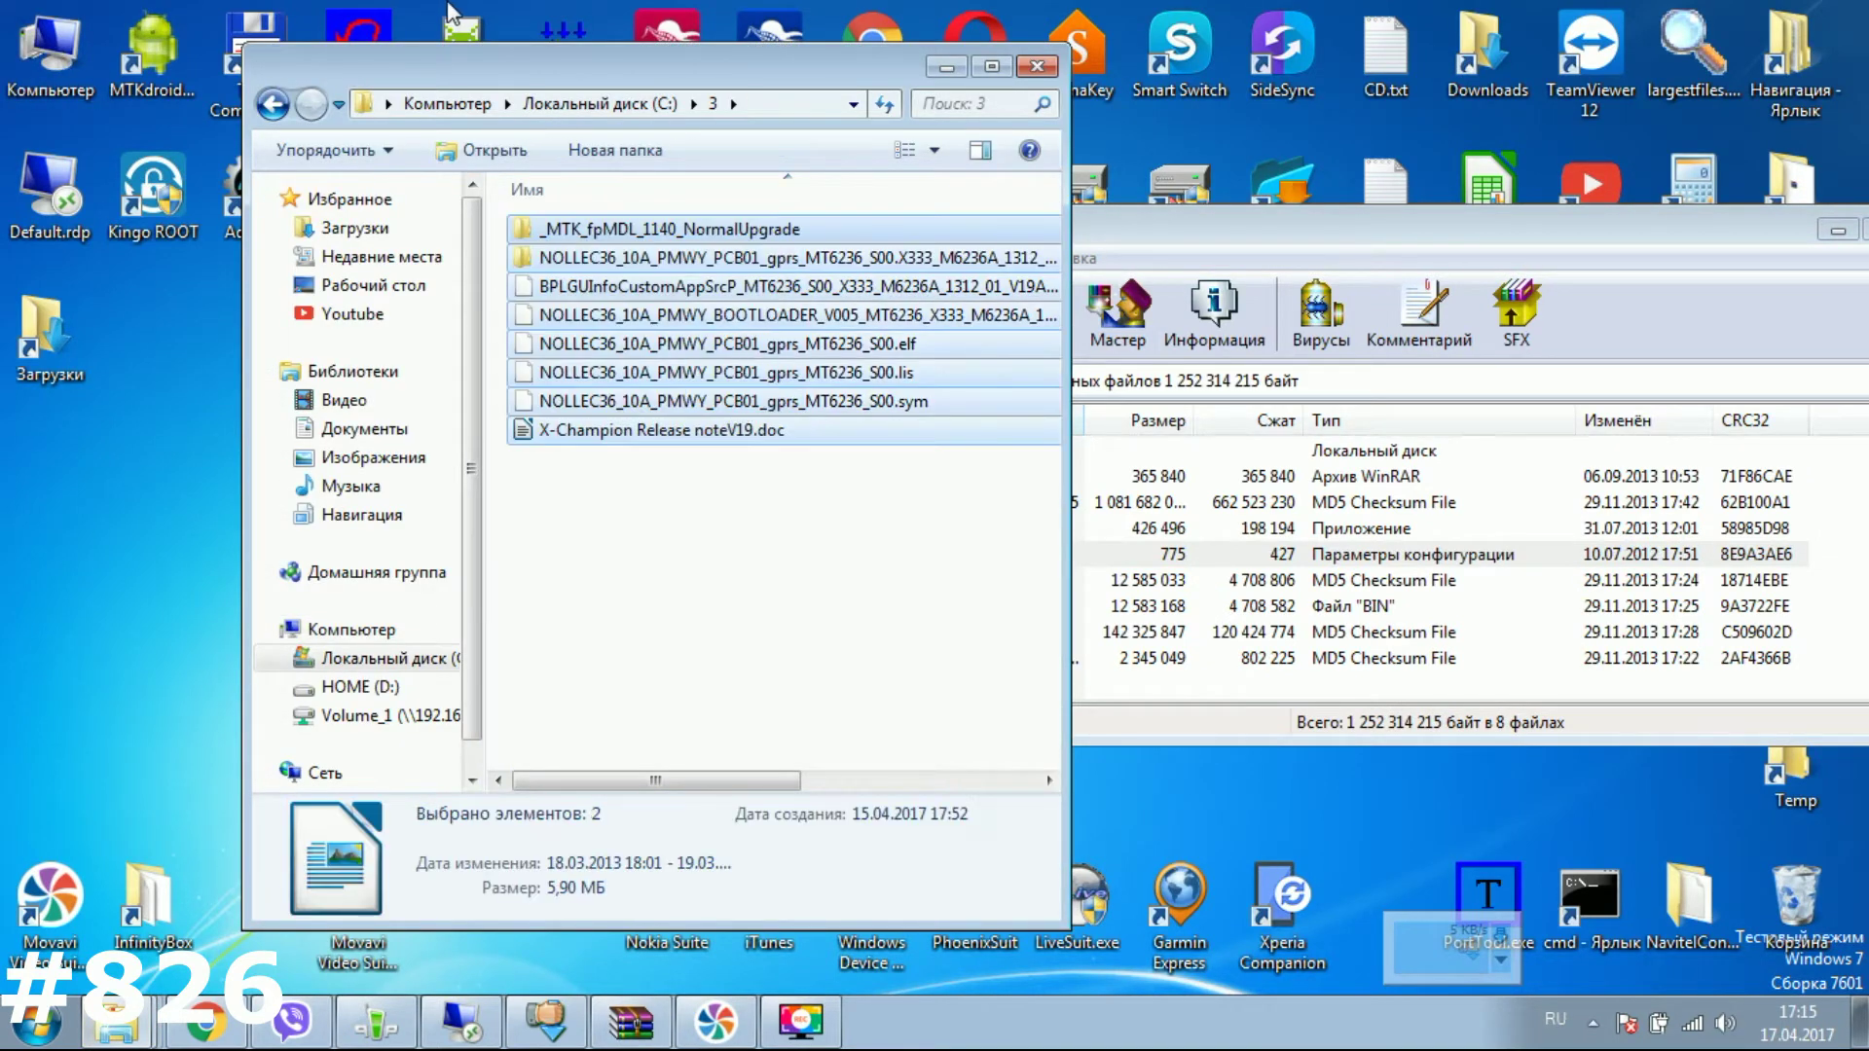
key(Delete)
key(Return)
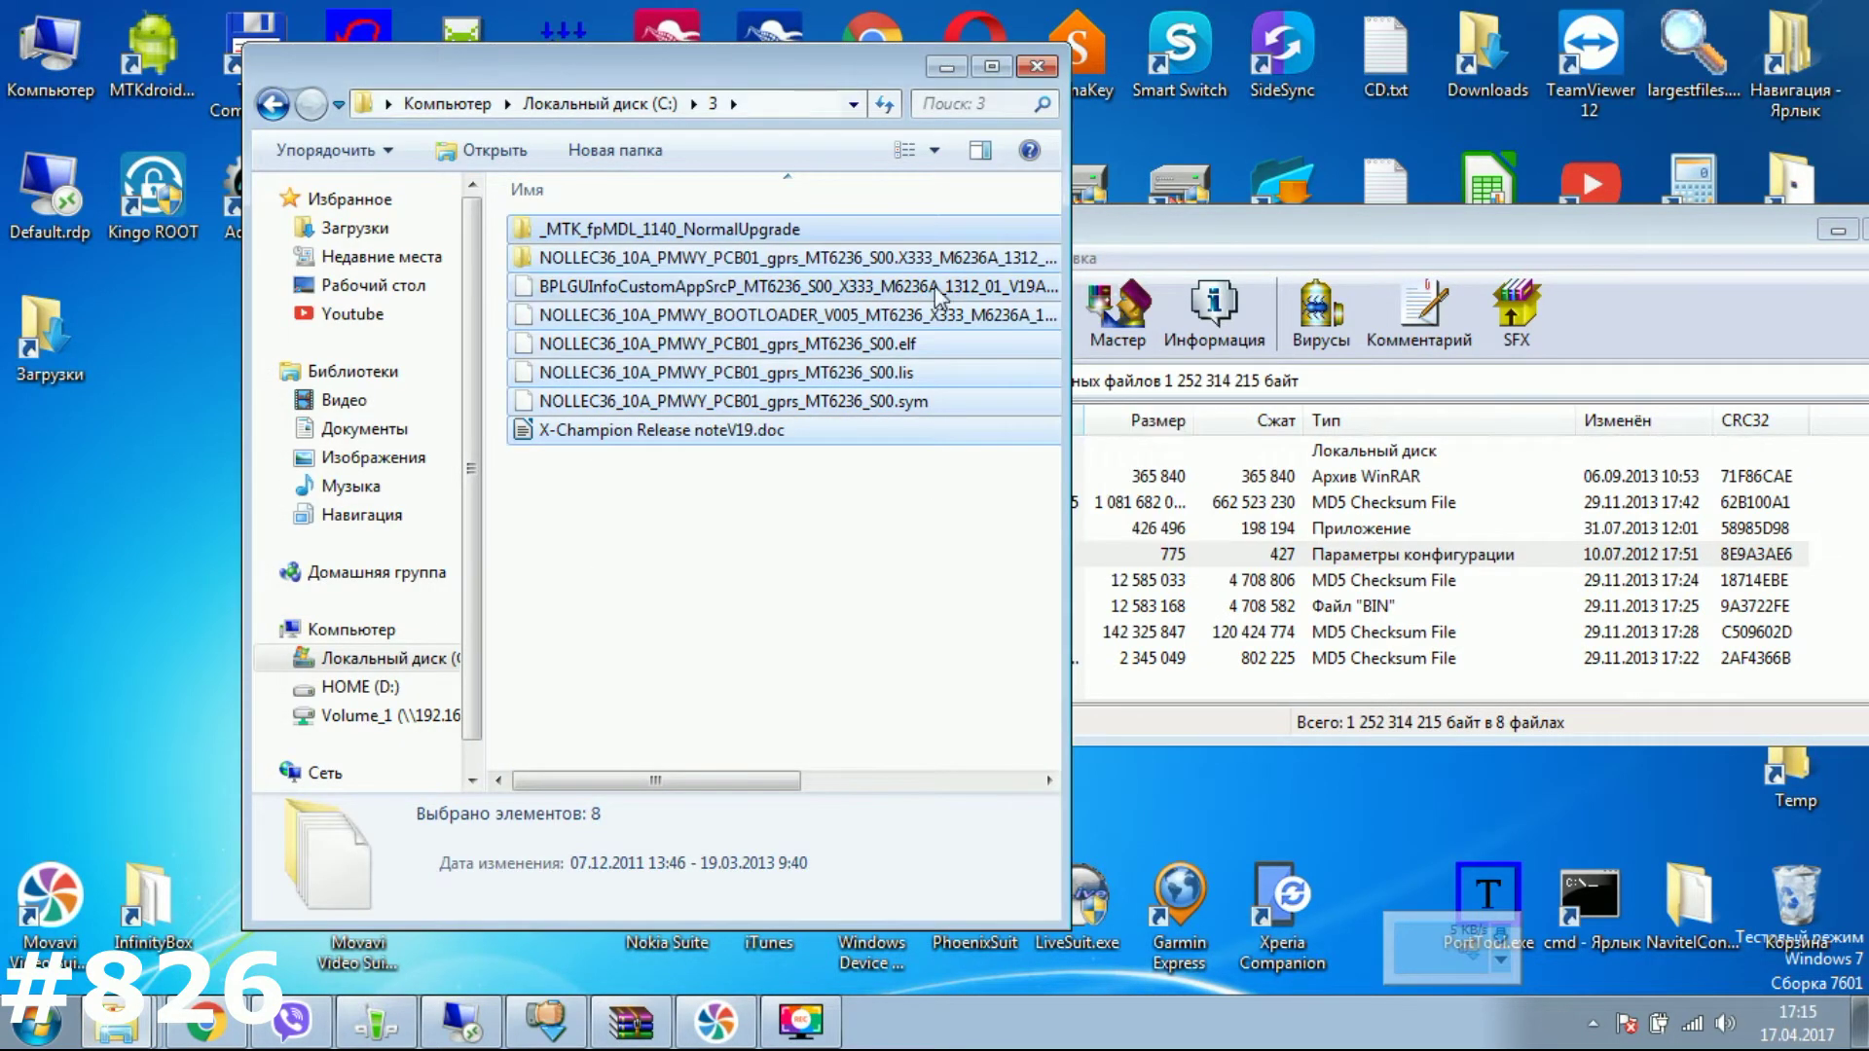
Extract all files from the GT-I9260_I9260XXAMC3.zip archive into the C:\3 folder.
key(alt+Tab)
key(ctrl+a)
drag(870, 623, 521, 486)
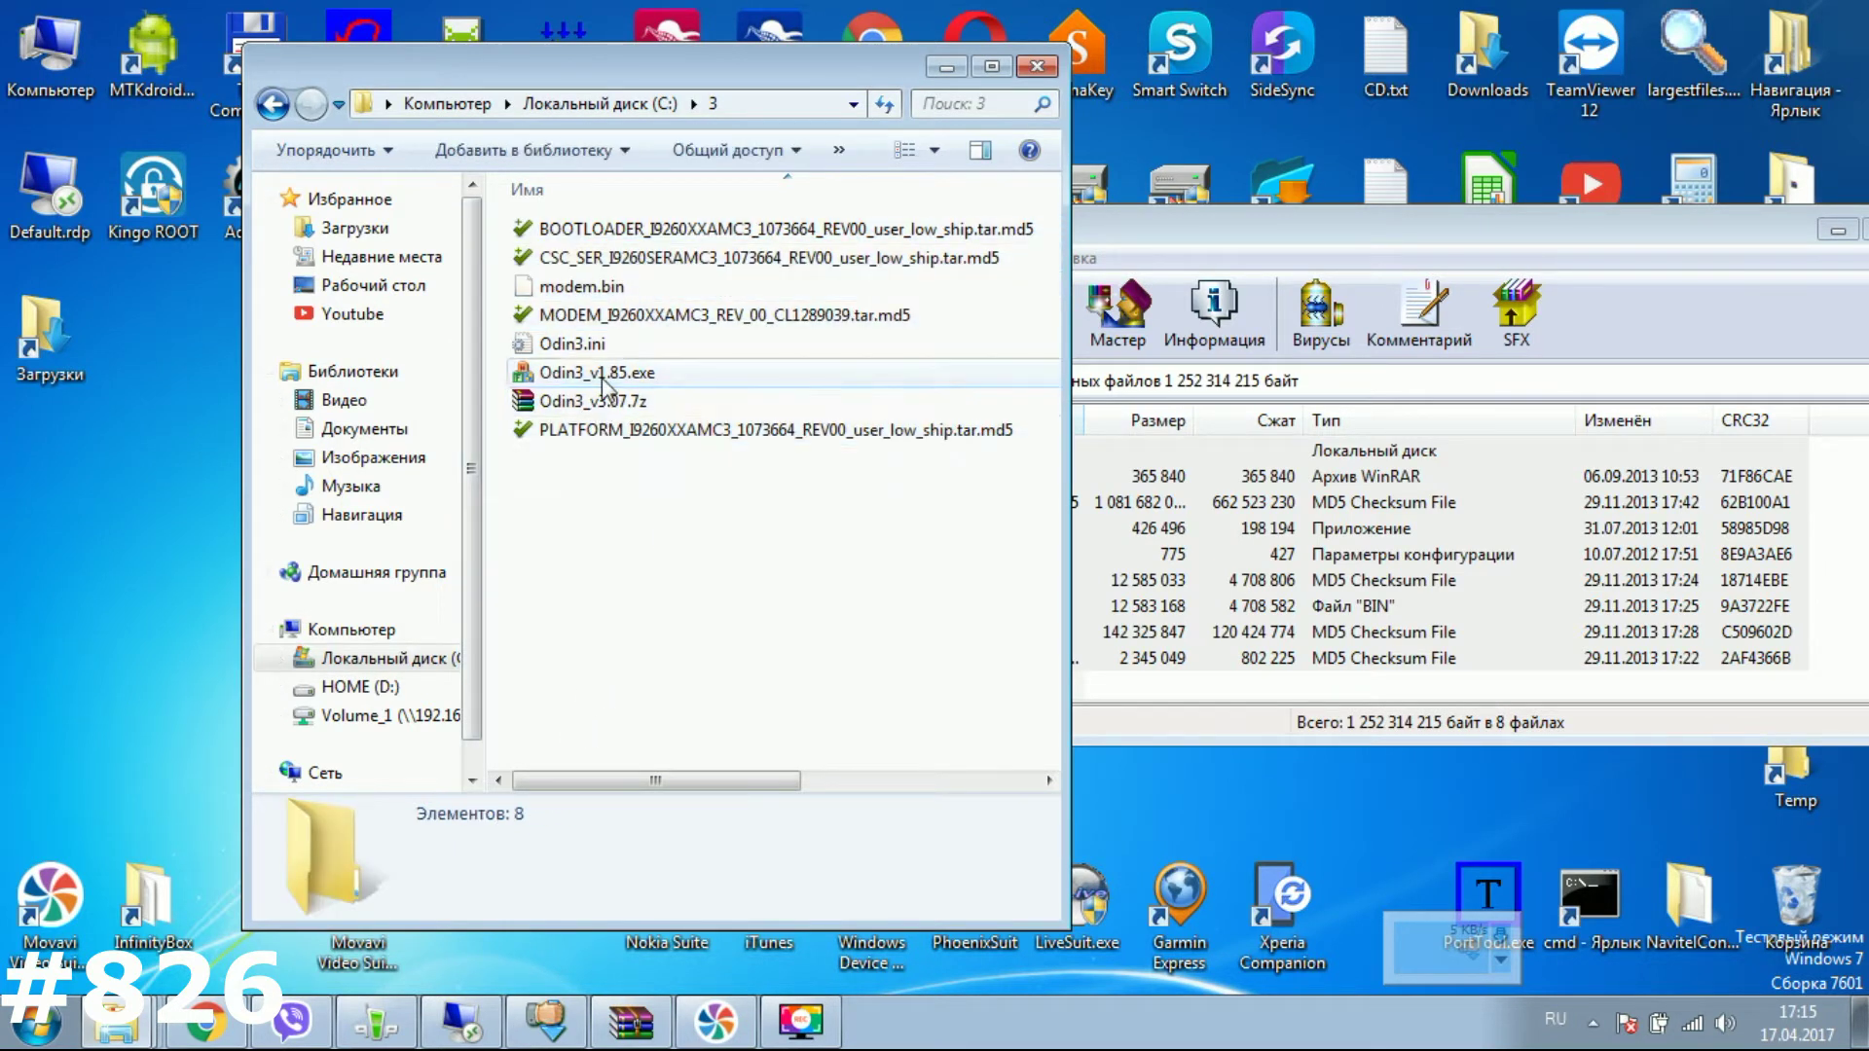
Launch Odin3_v1.85.exe from C:\3 and load BOOTLOADER_I9260XXAMC3_1073664_REV00_user_low_ship.tar.md5 as the BOOTLOADER file.
click(613, 376)
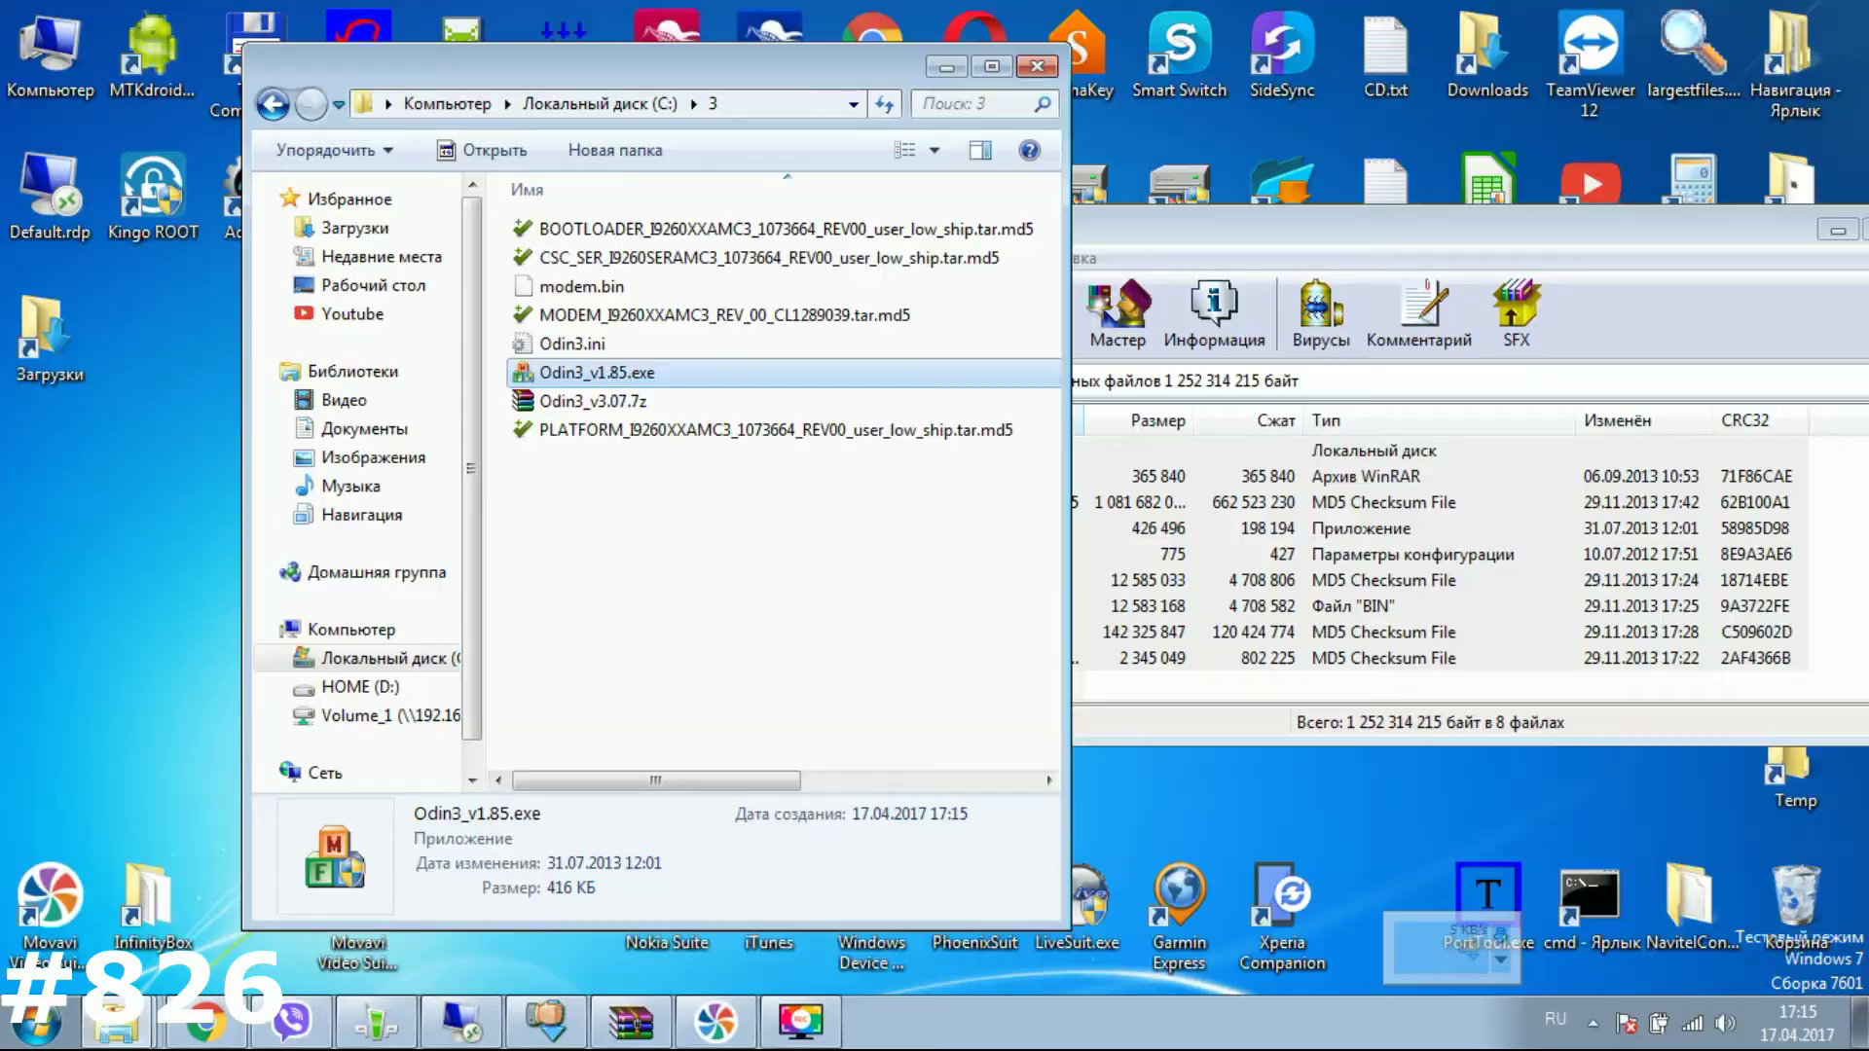
double_click(613, 375)
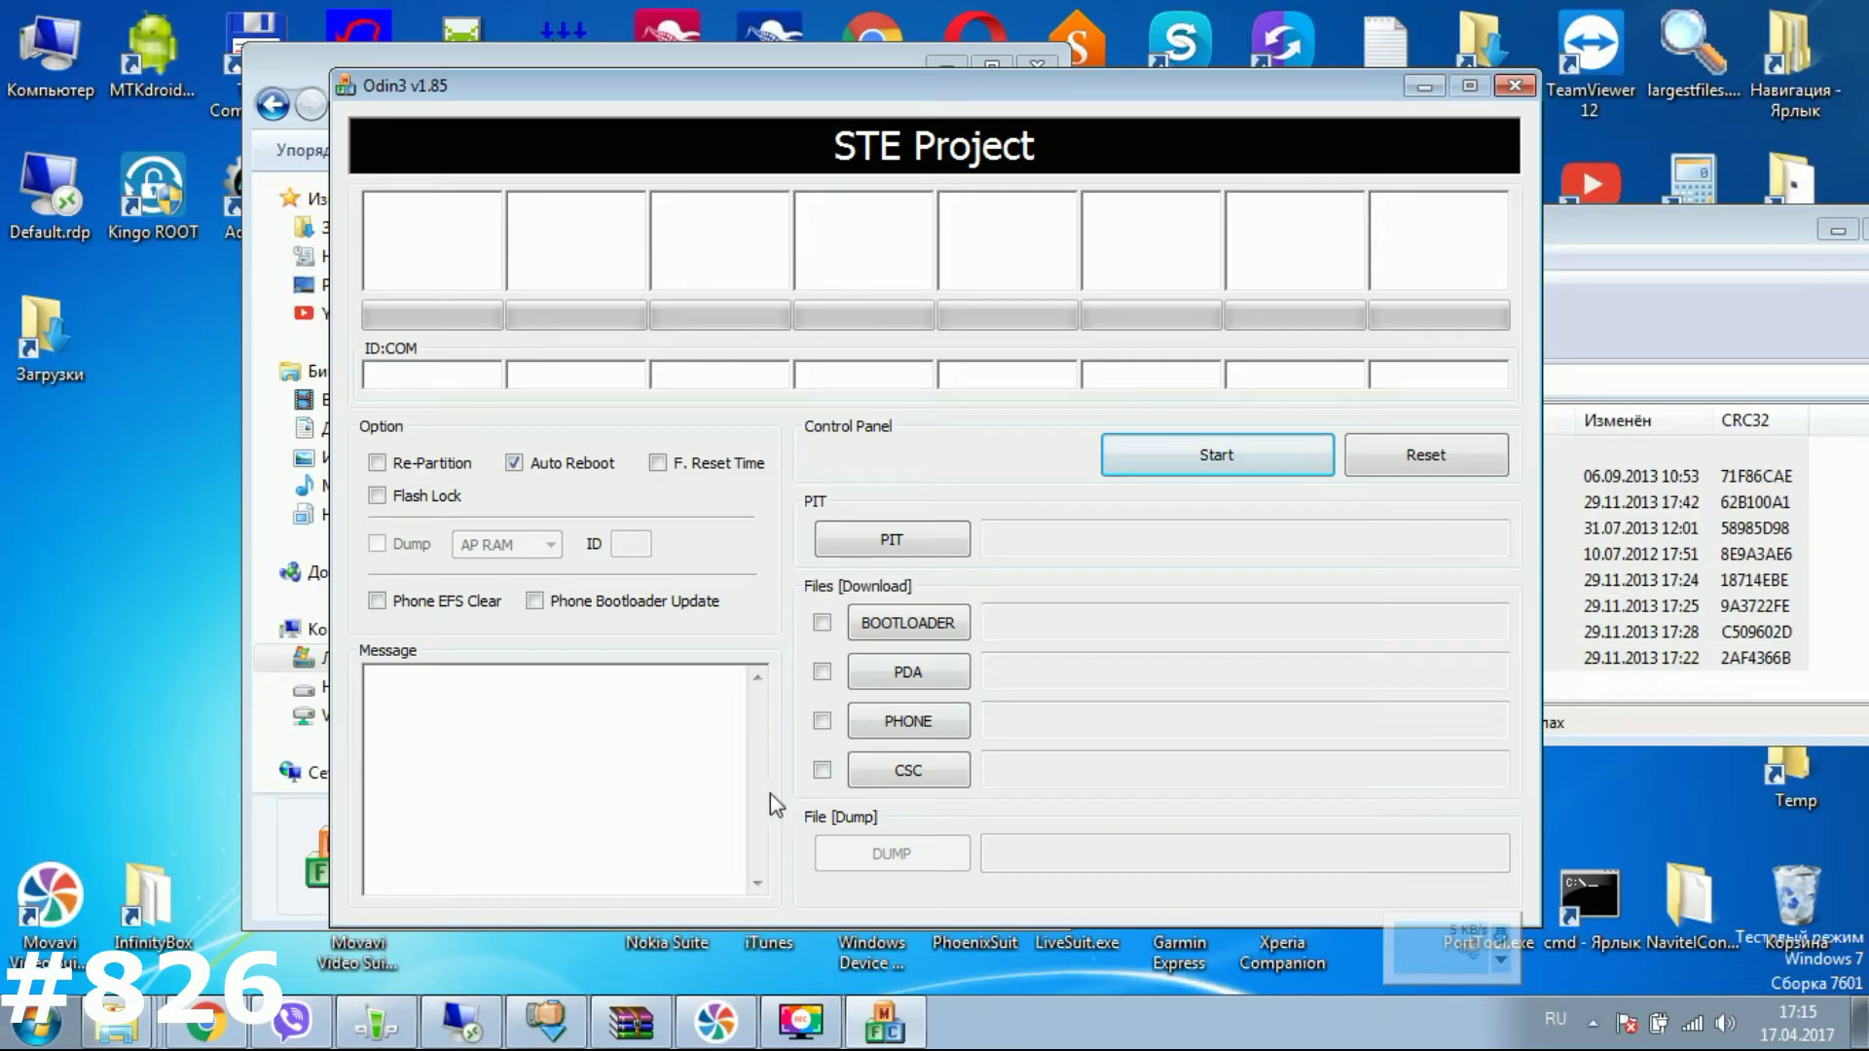
click(909, 625)
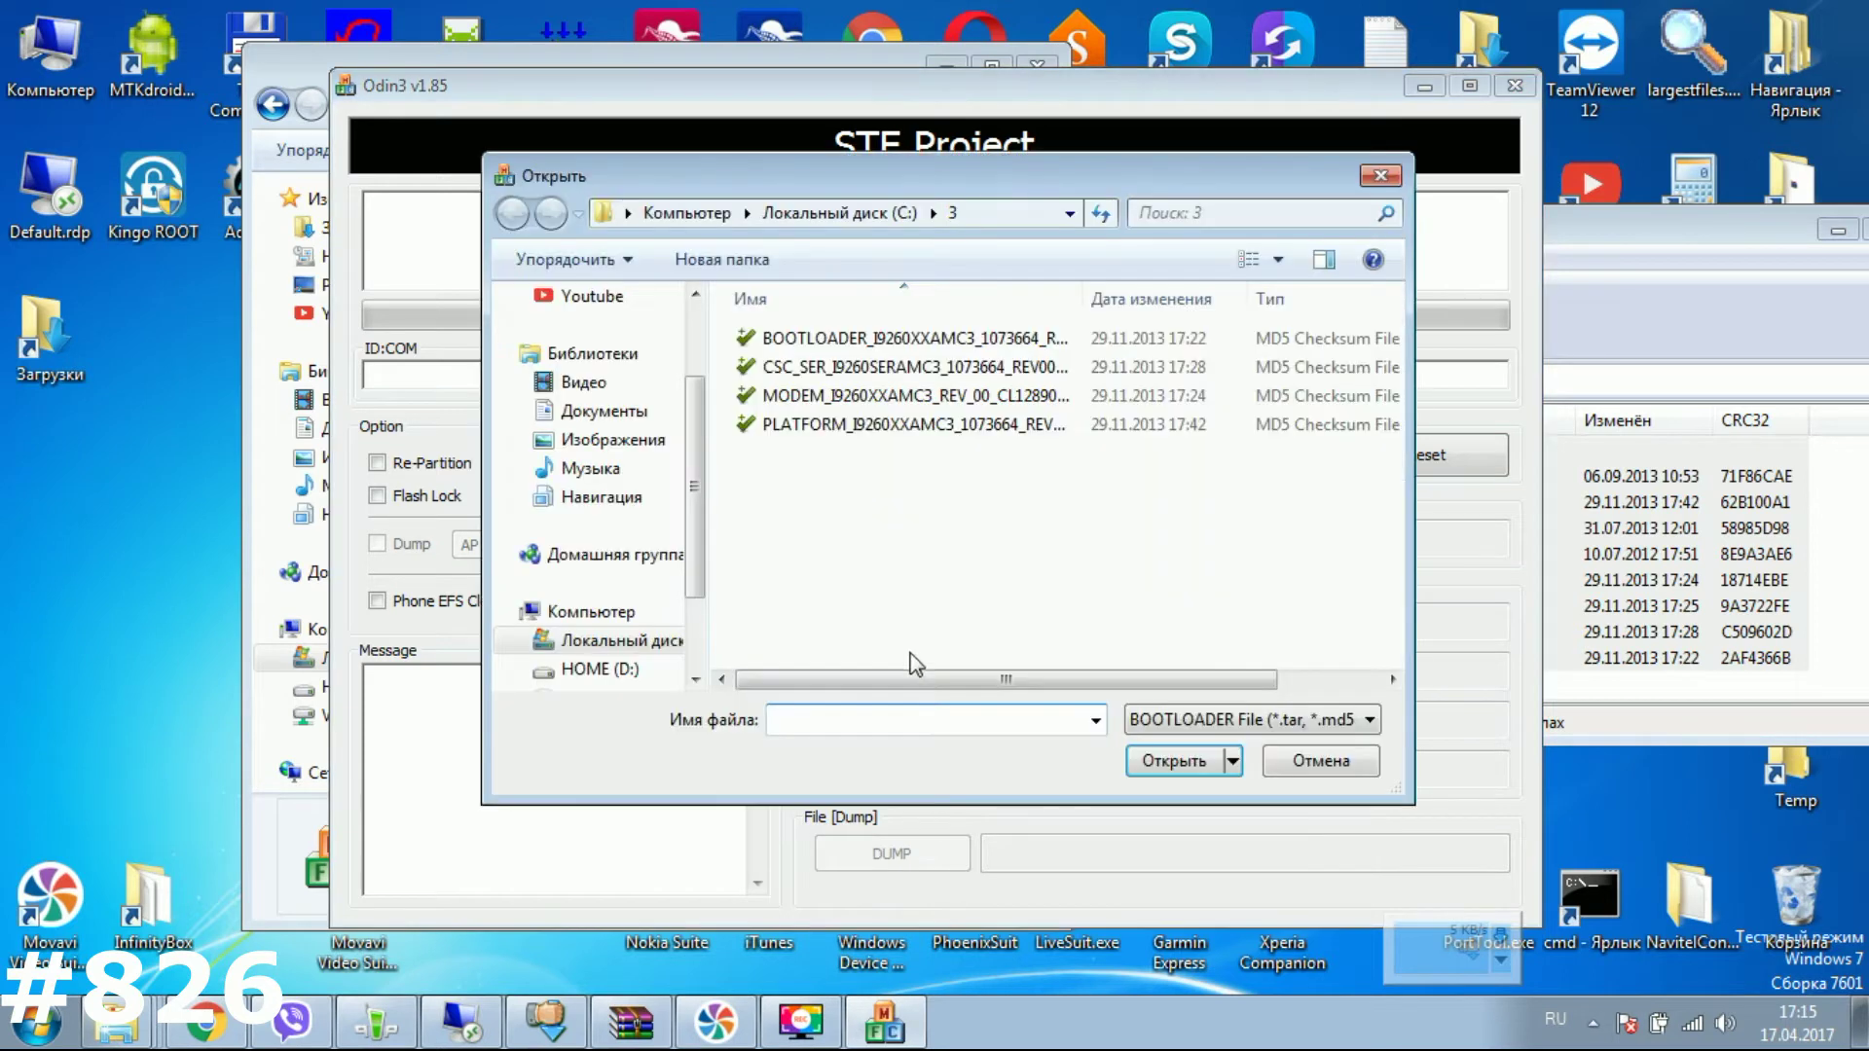
double_click(861, 341)
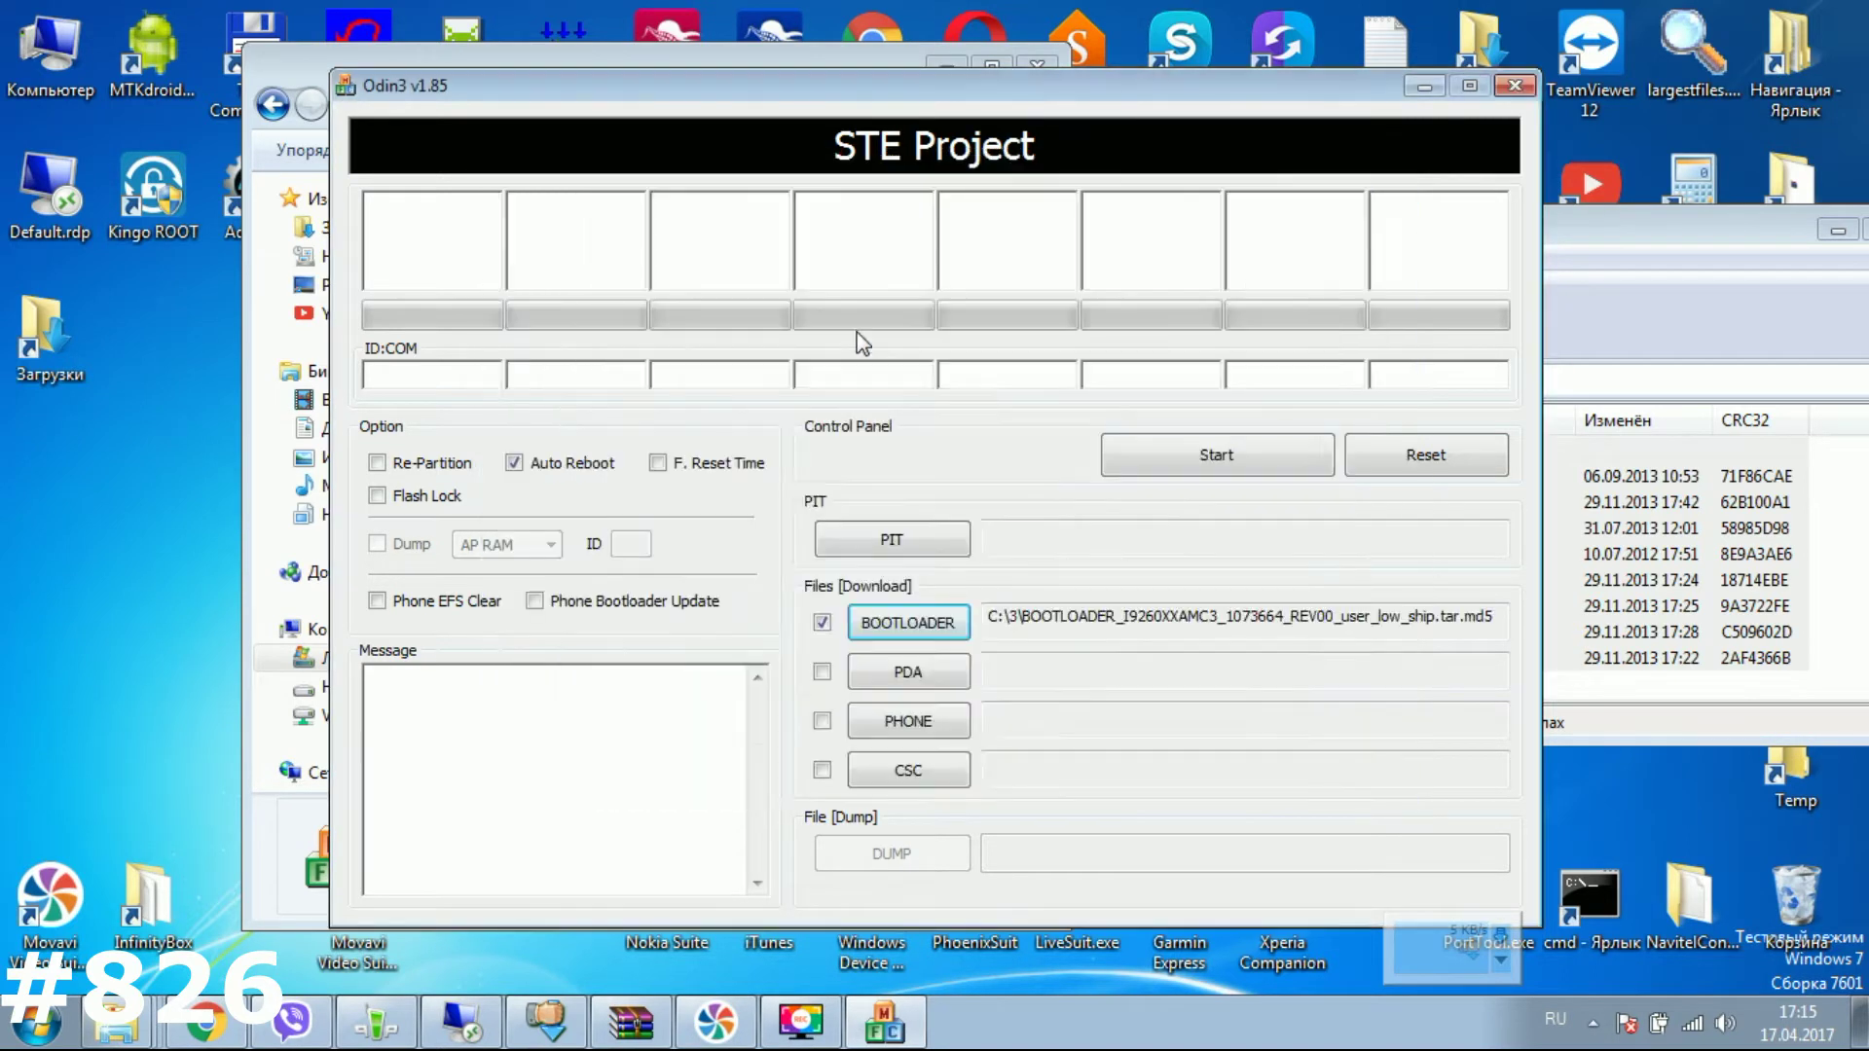
Load PLATFORM_I9260XXAMC3_1073664_REV00_user_low_ship.tar.md5 as the PDA file and MODEM_I9260XXAMC3_REV_00_CL1289039.tar.md5 as the PHONE file.
click(915, 684)
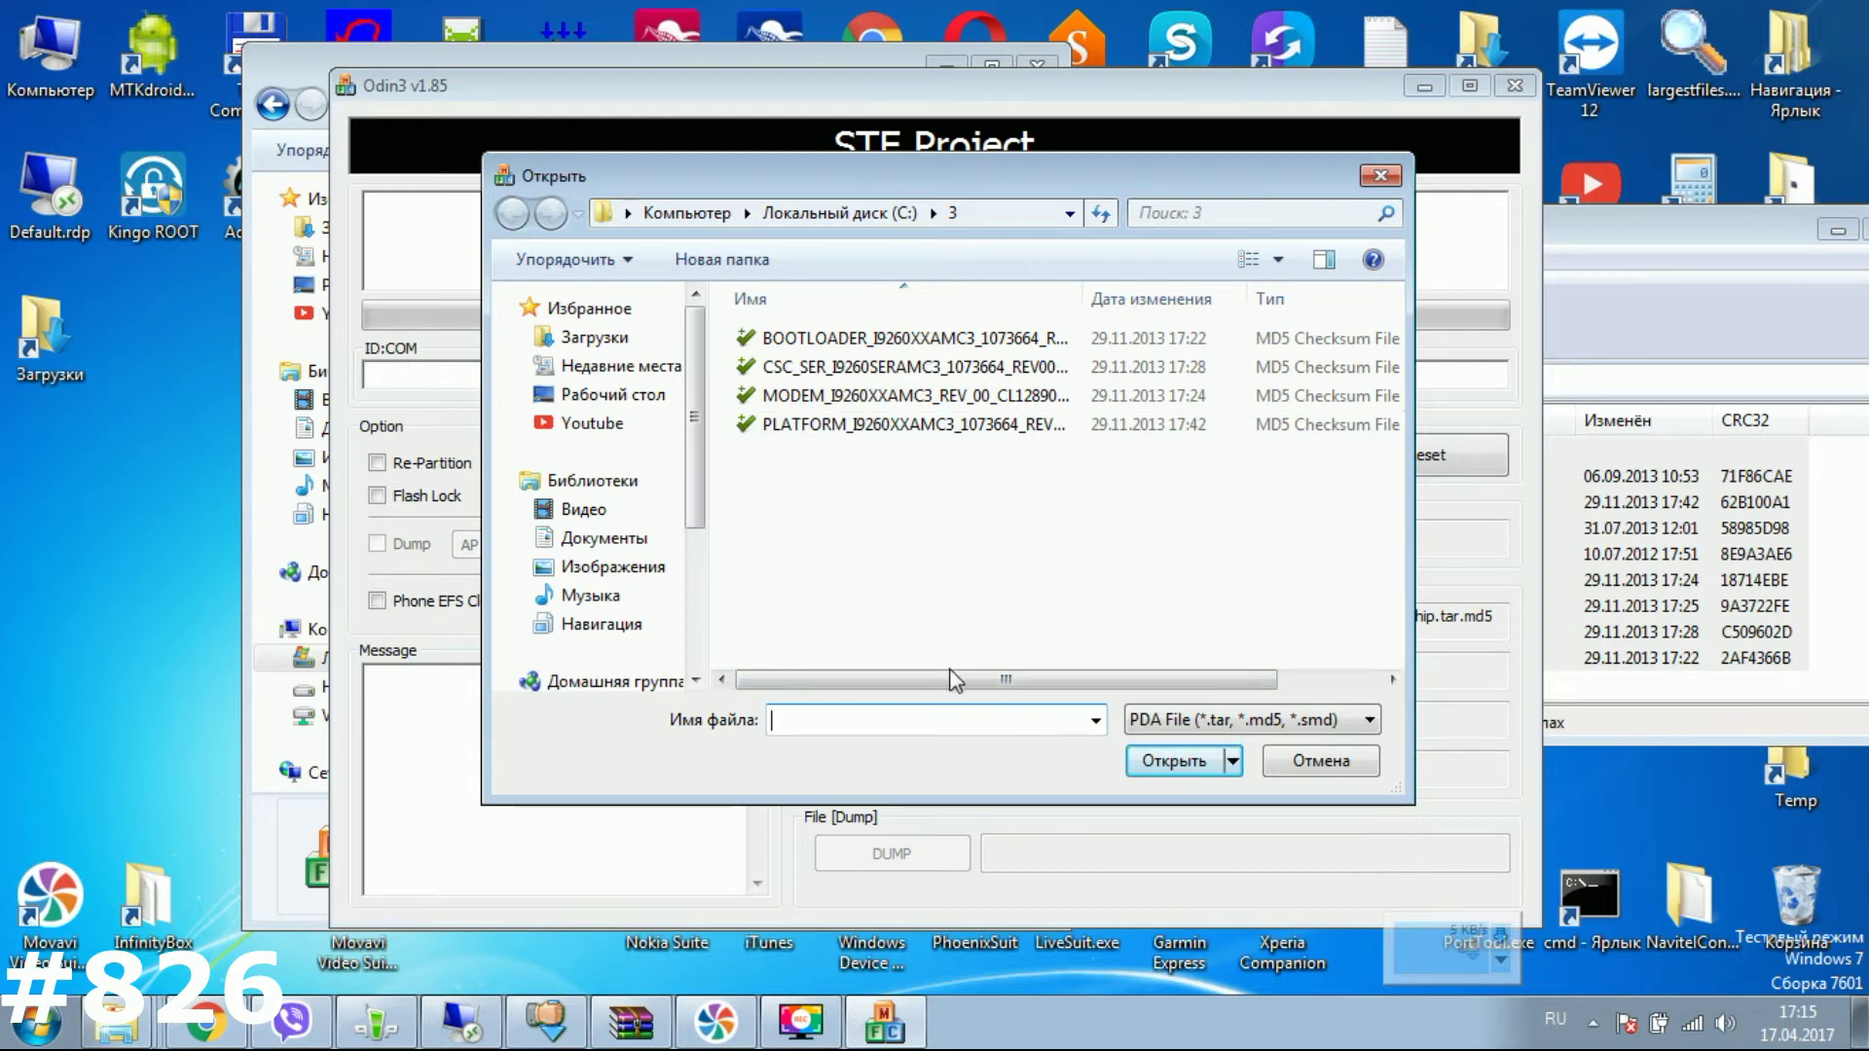
drag(951, 679, 1105, 678)
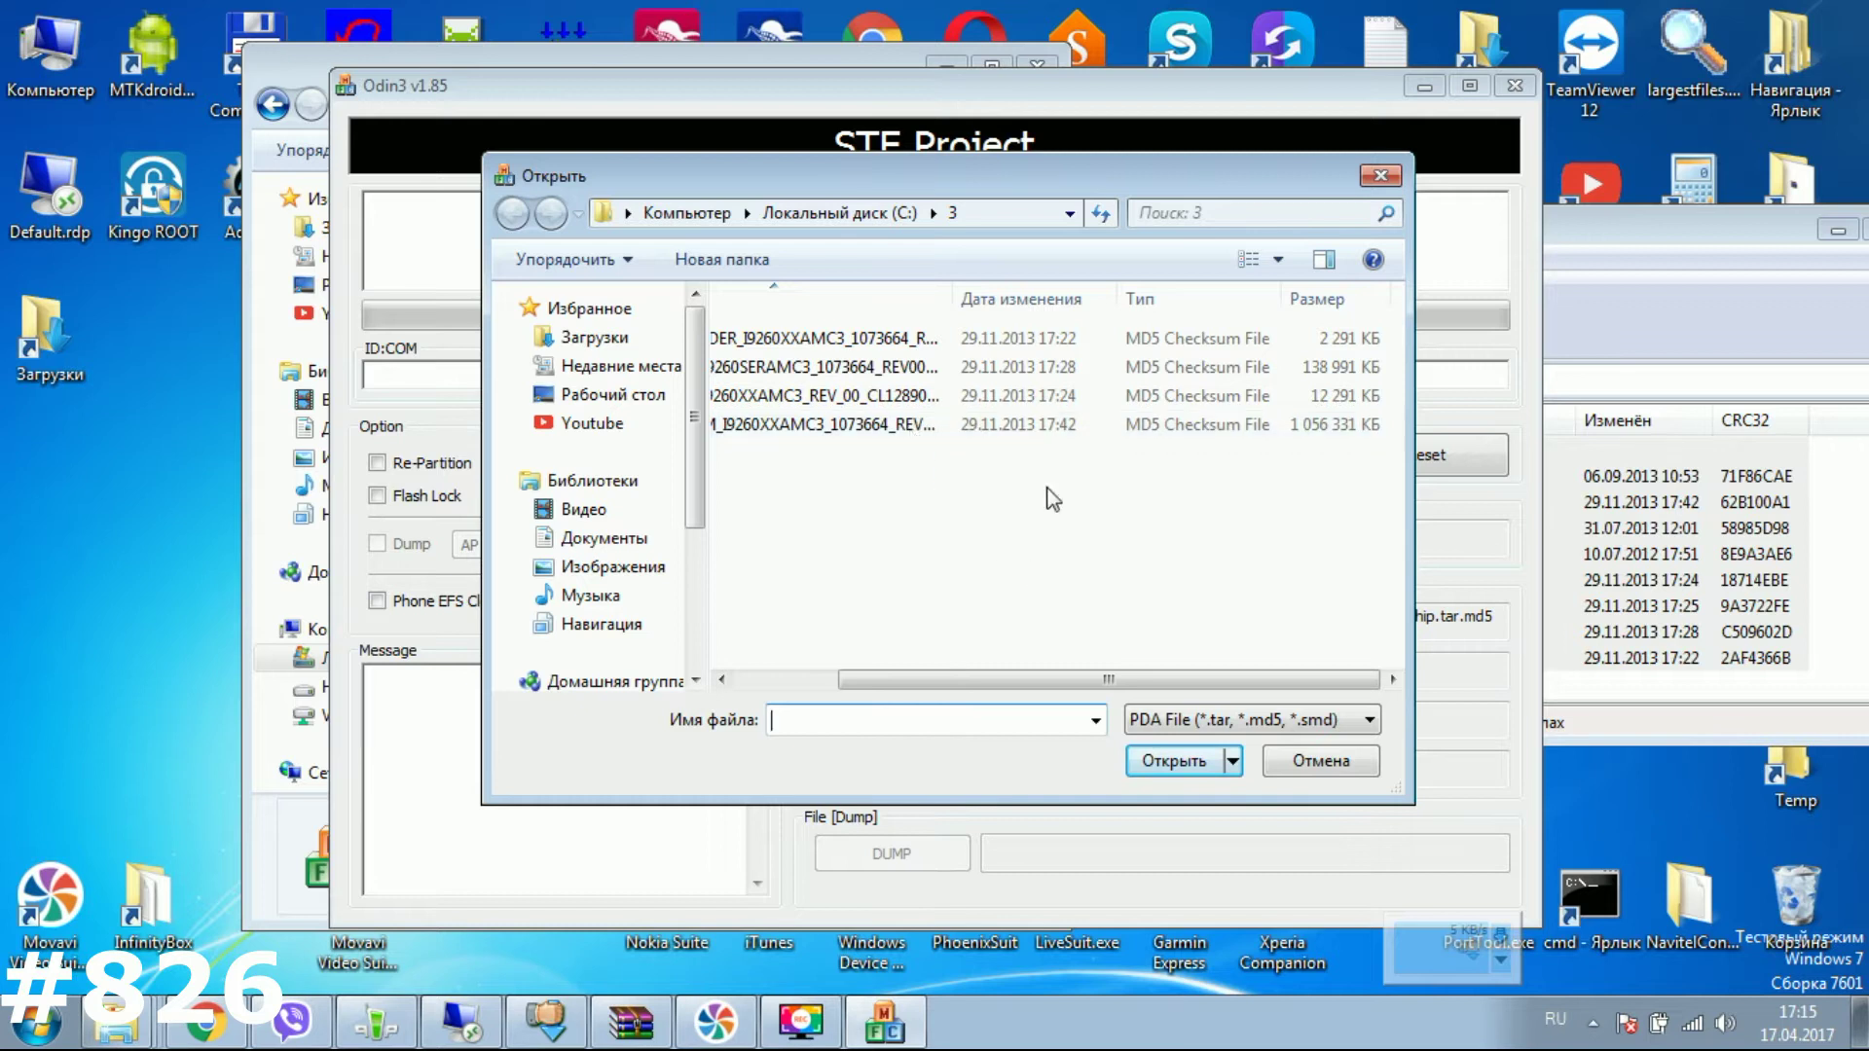
drag(988, 679, 872, 679)
drag(919, 186, 951, 117)
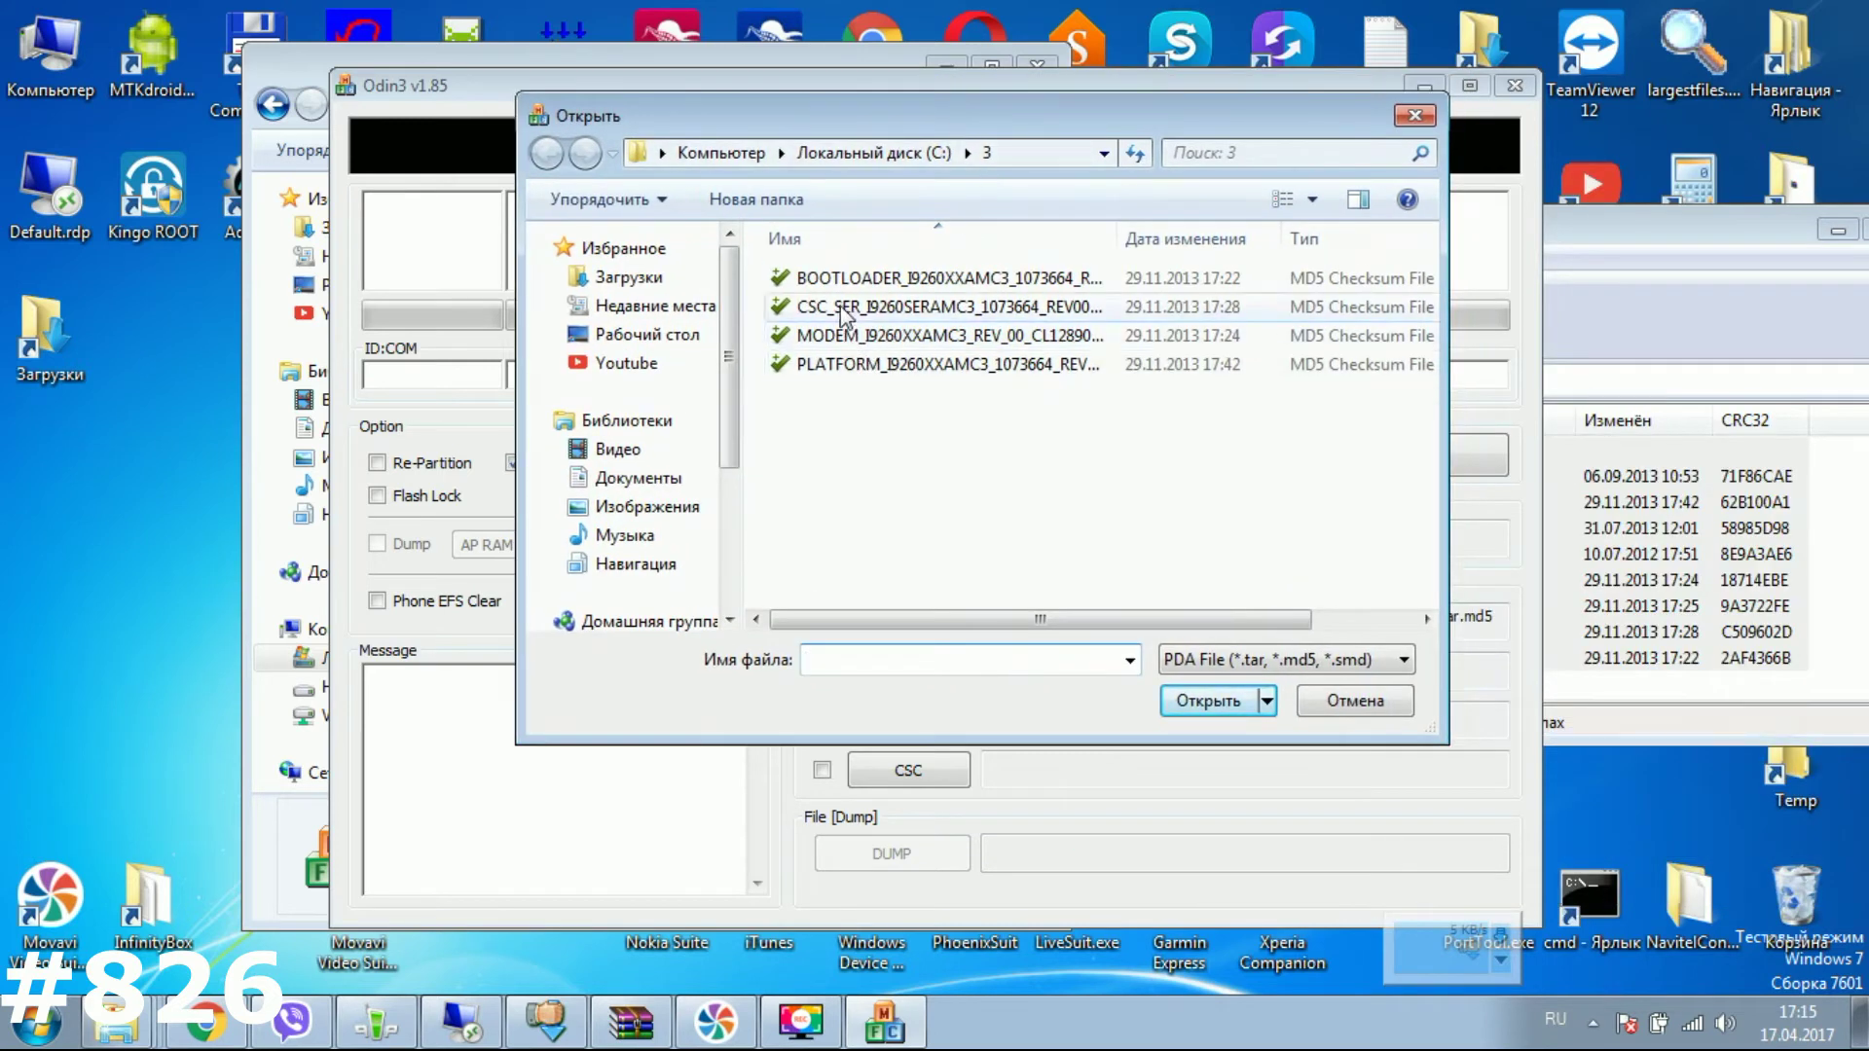
double_click(874, 366)
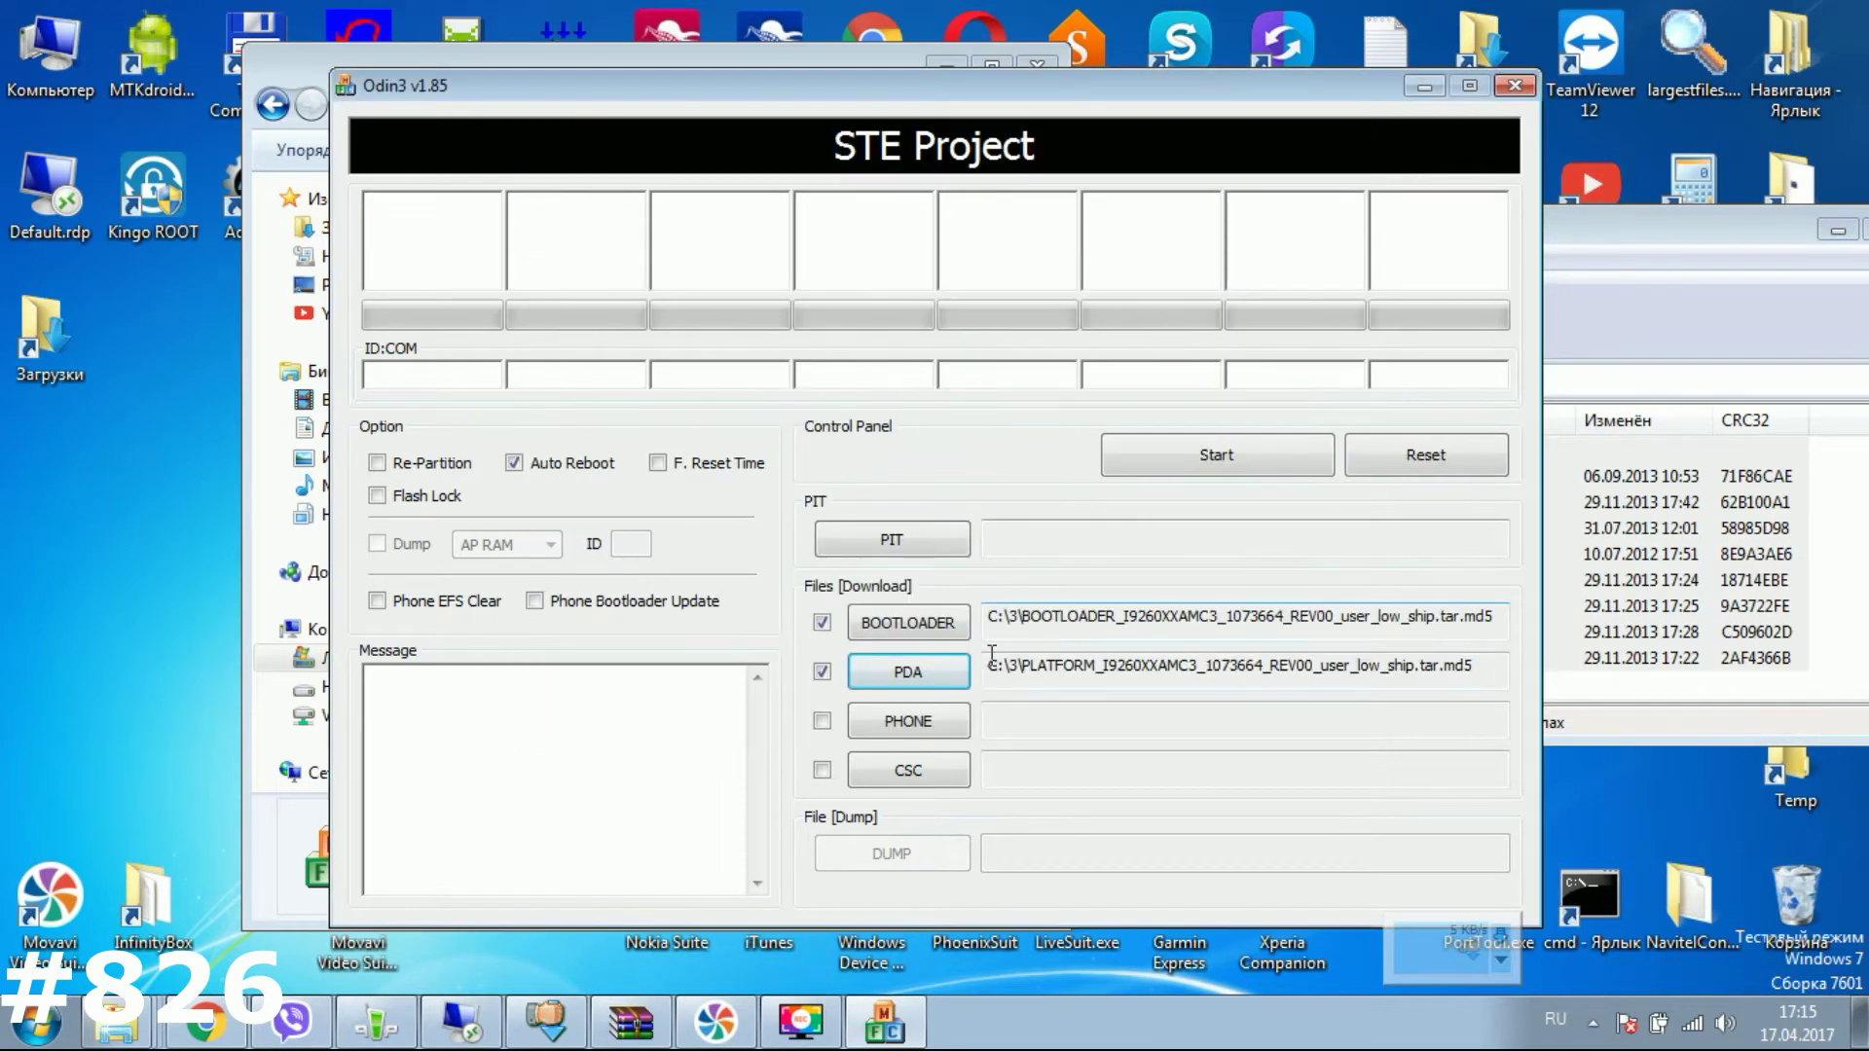
click(908, 721)
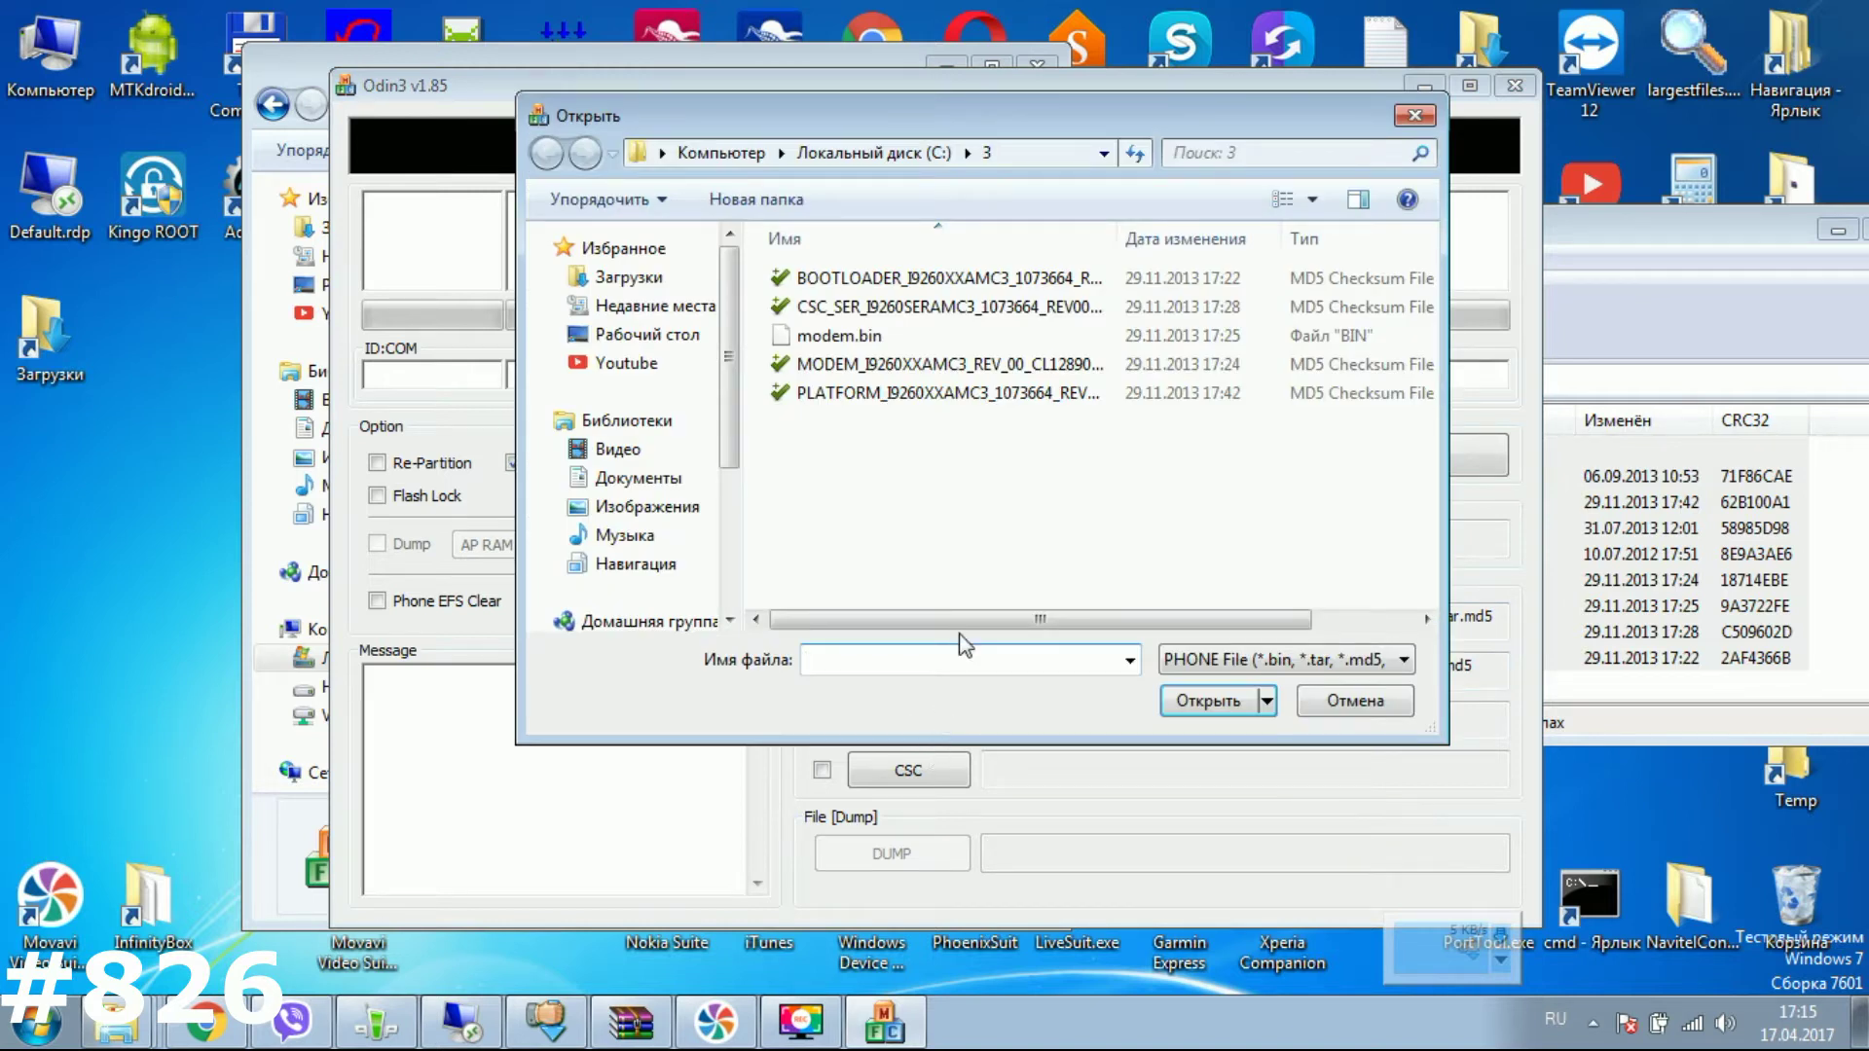
double_click(891, 364)
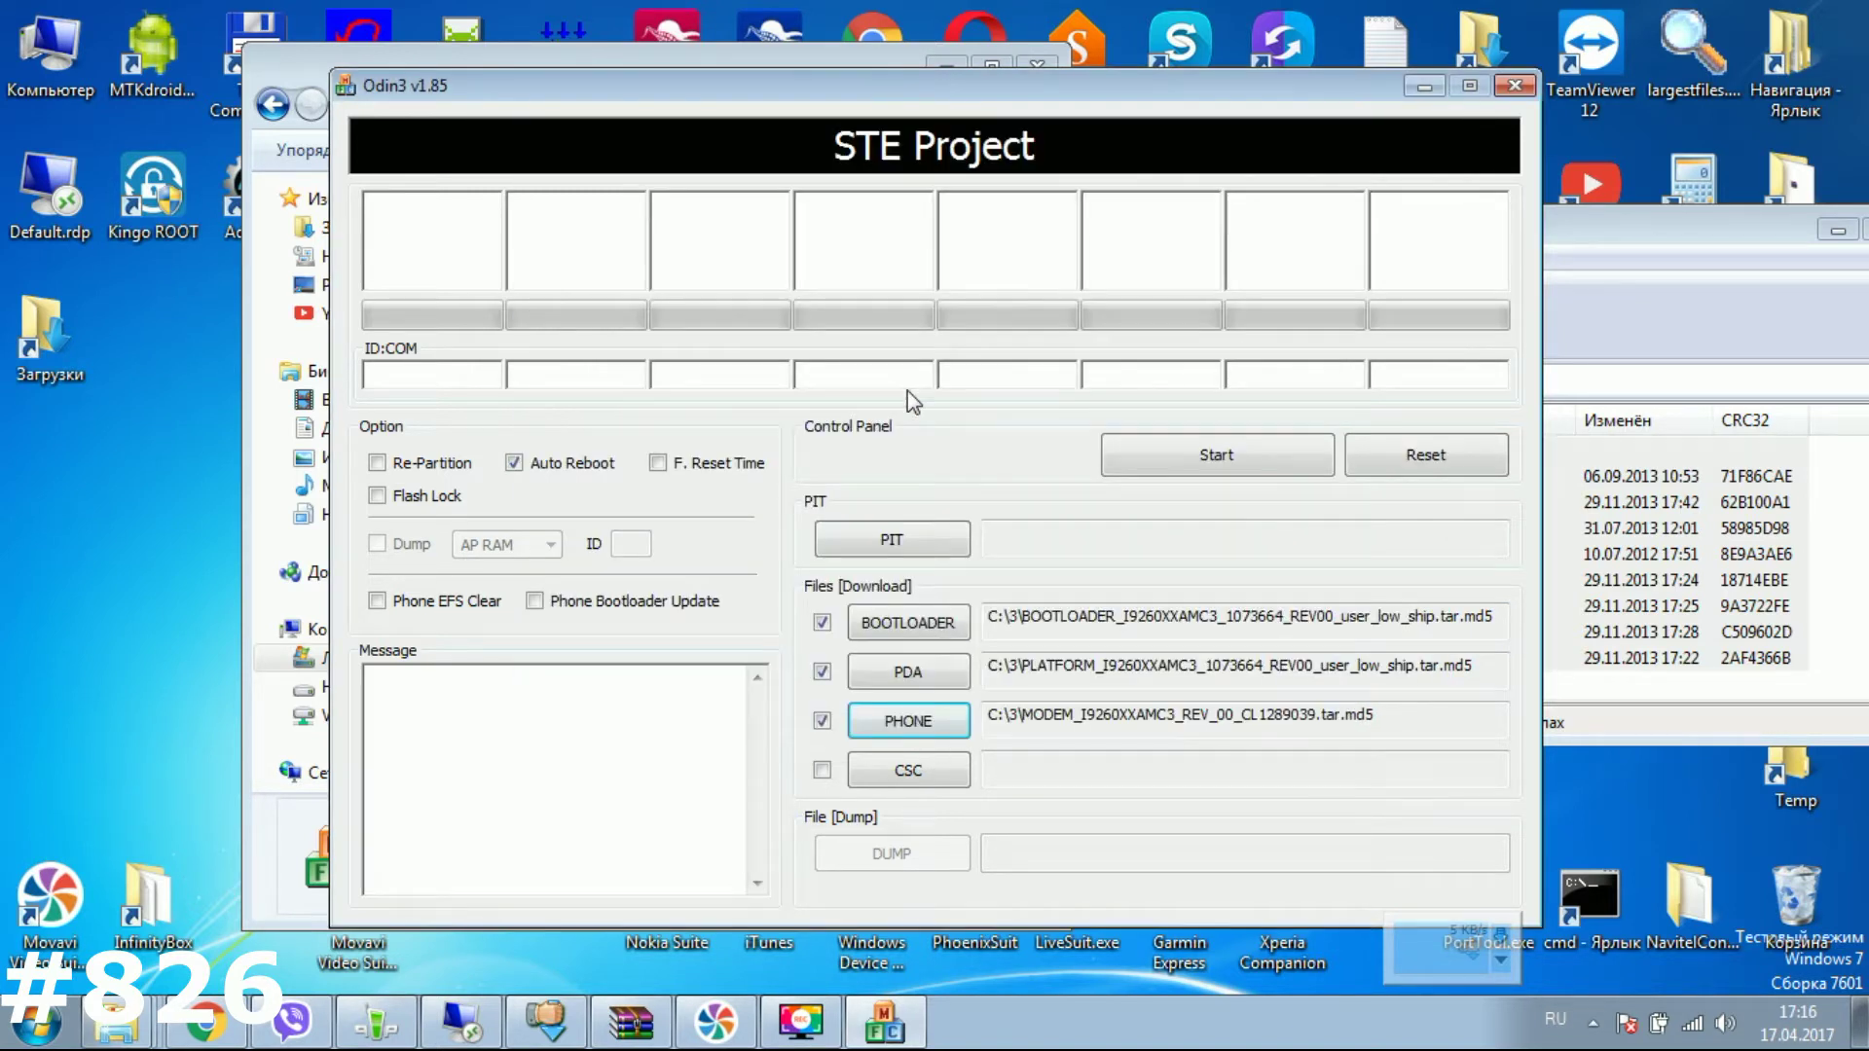
Load CSC_SER_I9260SERAMC3_1073664_REV00_user_low_ship.tar.md5 as the CSC file and start flashing the connected phone.
click(911, 775)
double_click(876, 306)
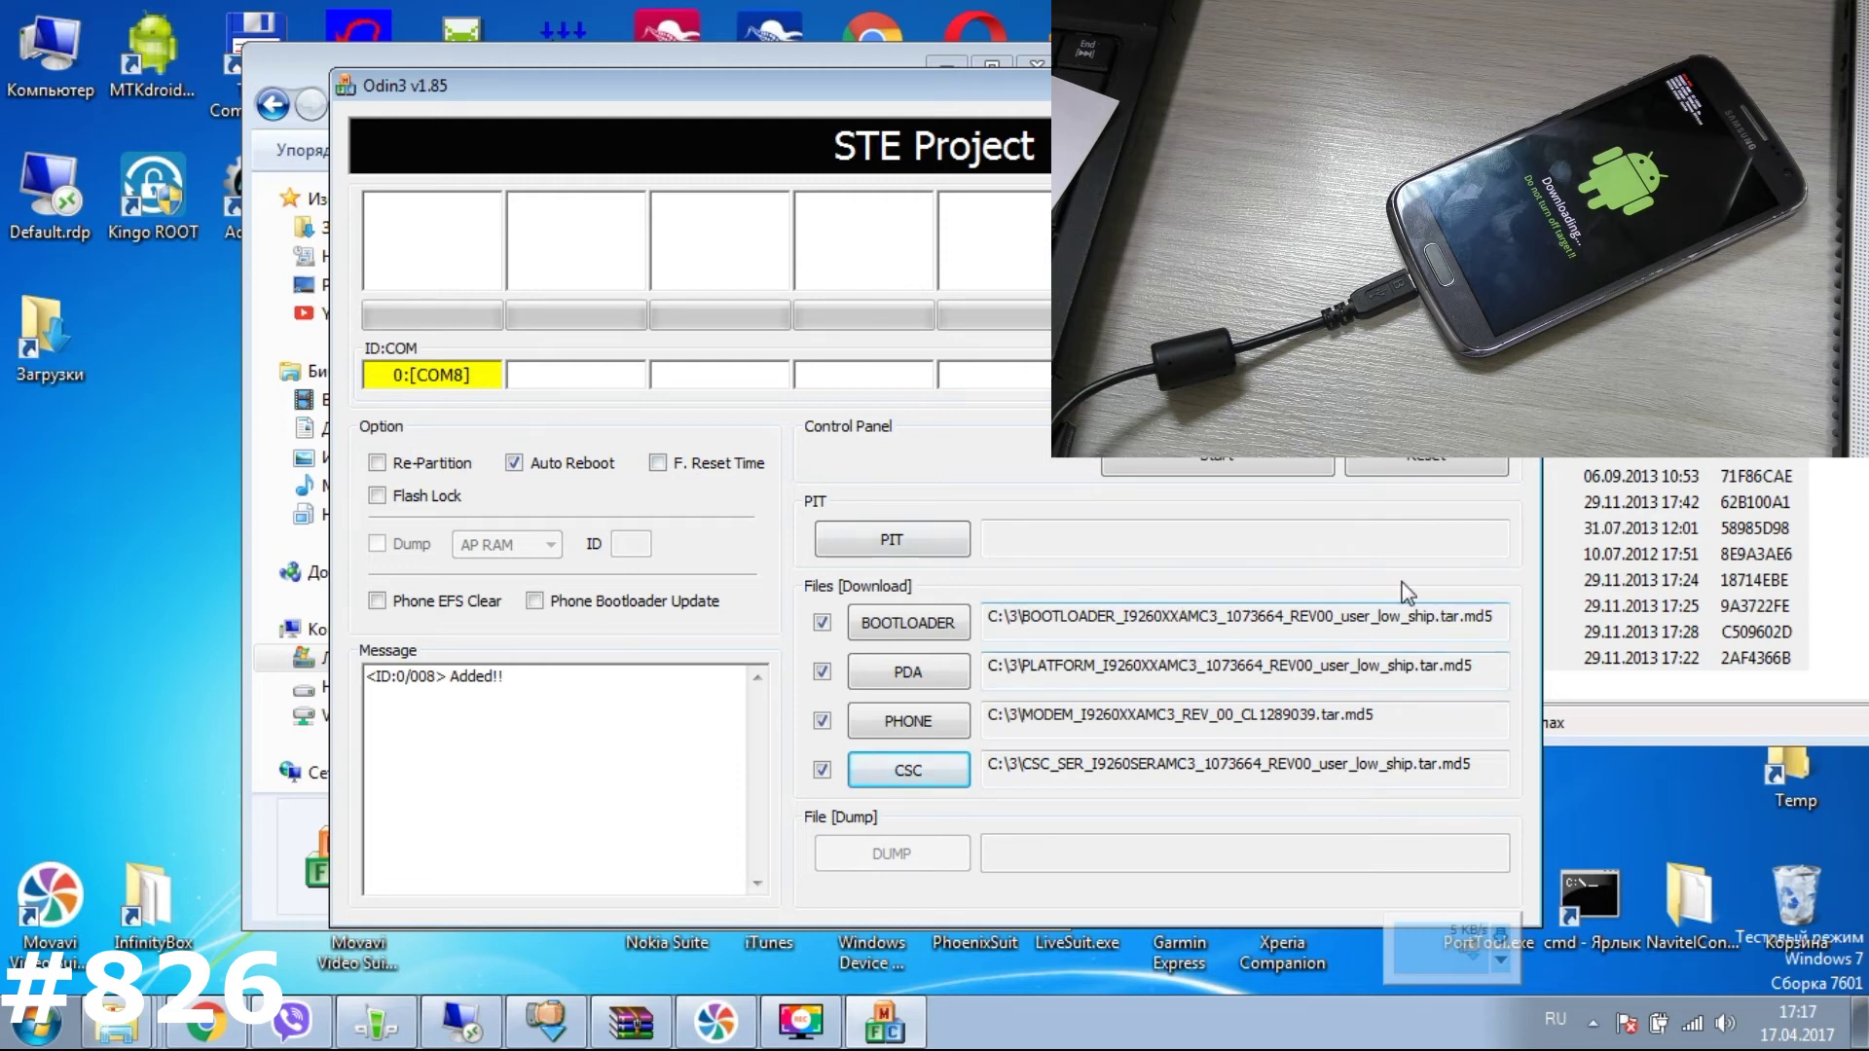
click(1247, 473)
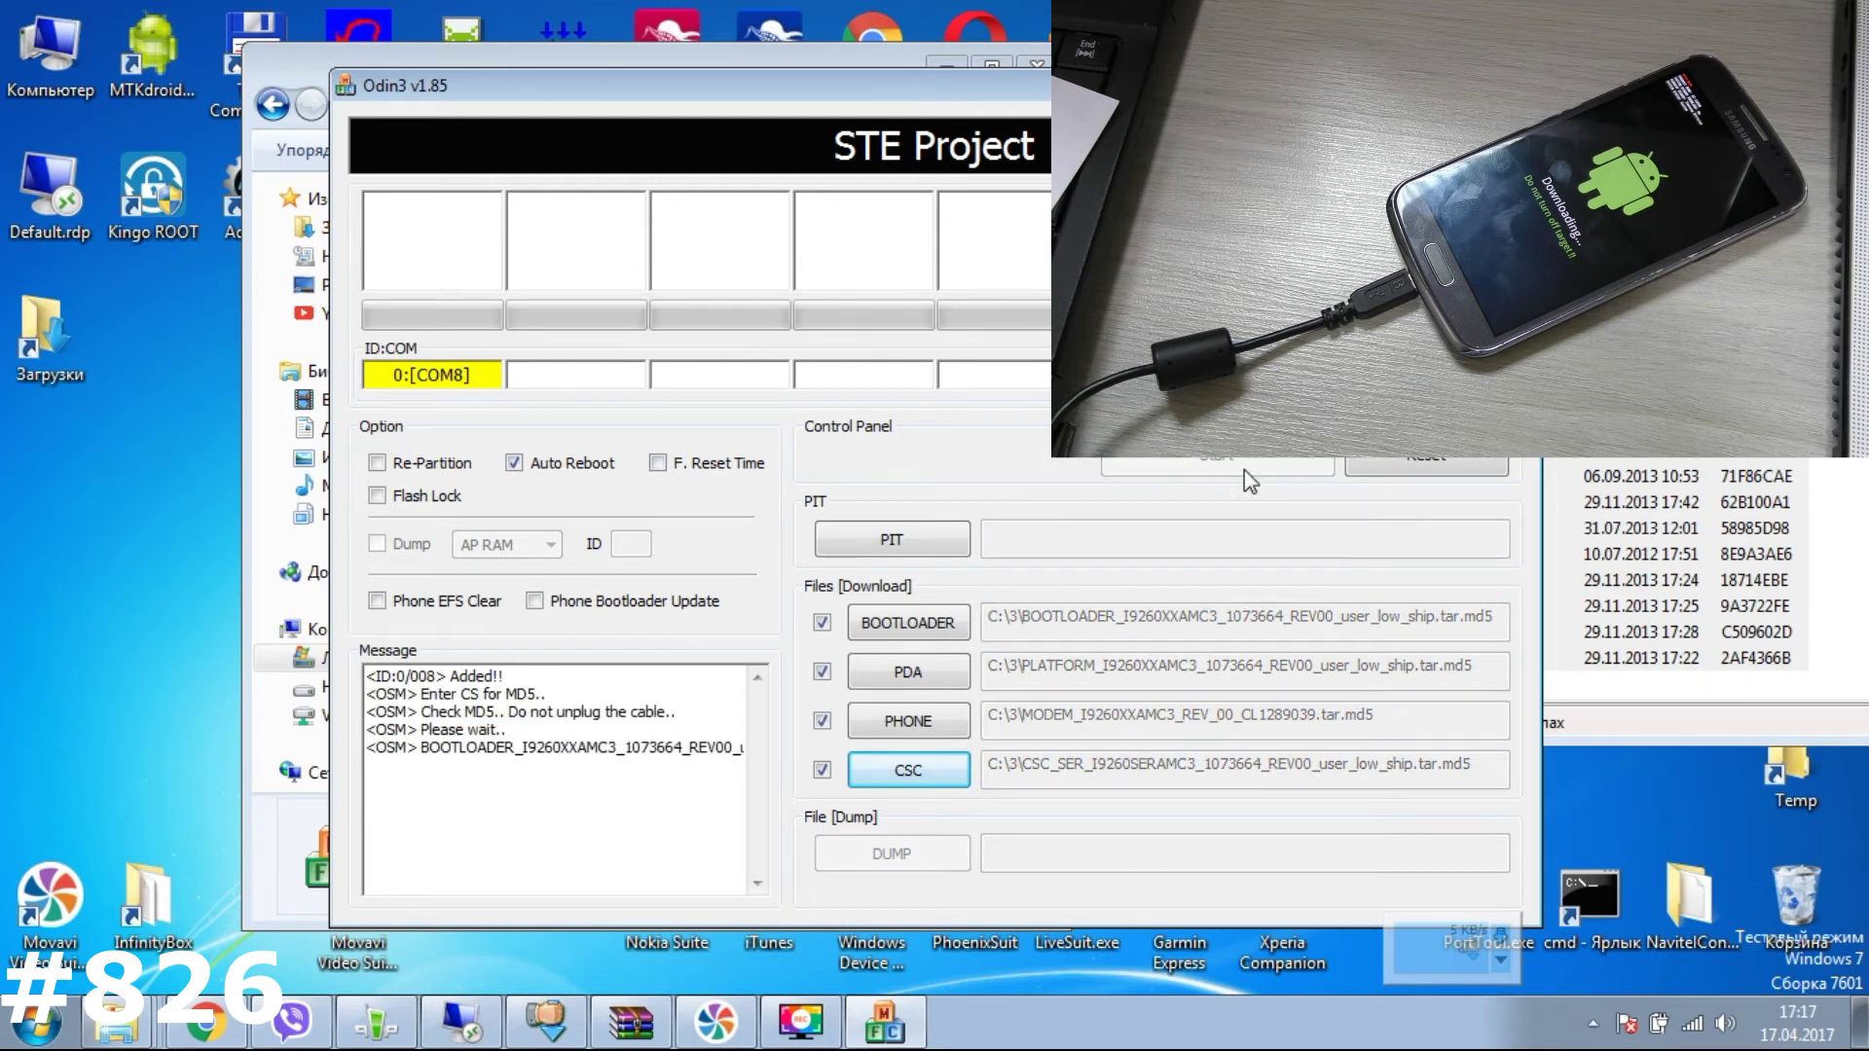